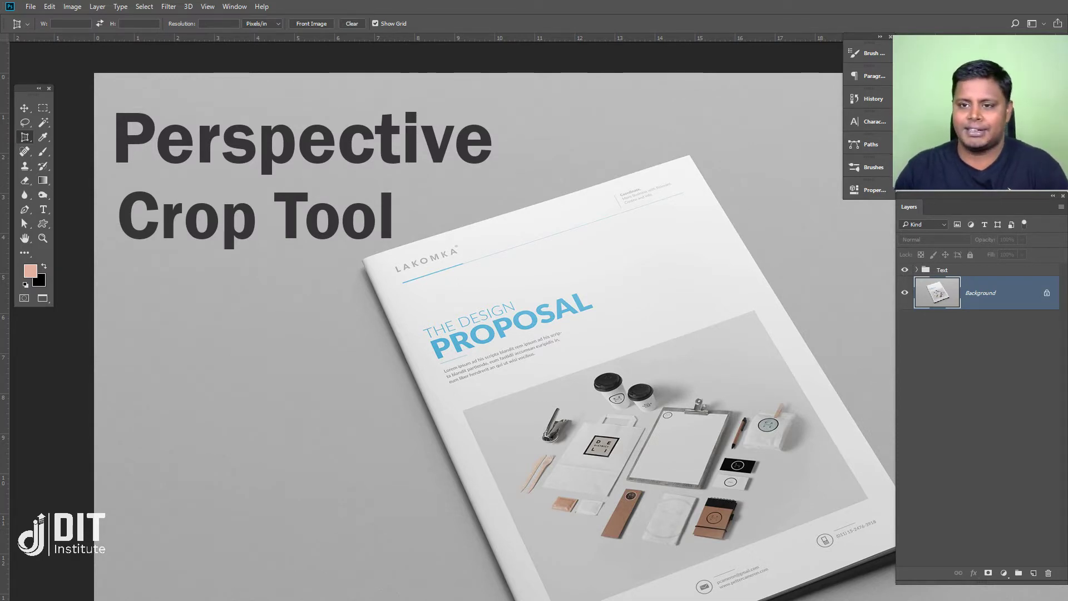
Step: Choose the Perspective Crop Tool from the crop tools flyout and zoom out to see the whole brochure
right_click(26, 138)
left_click(70, 139)
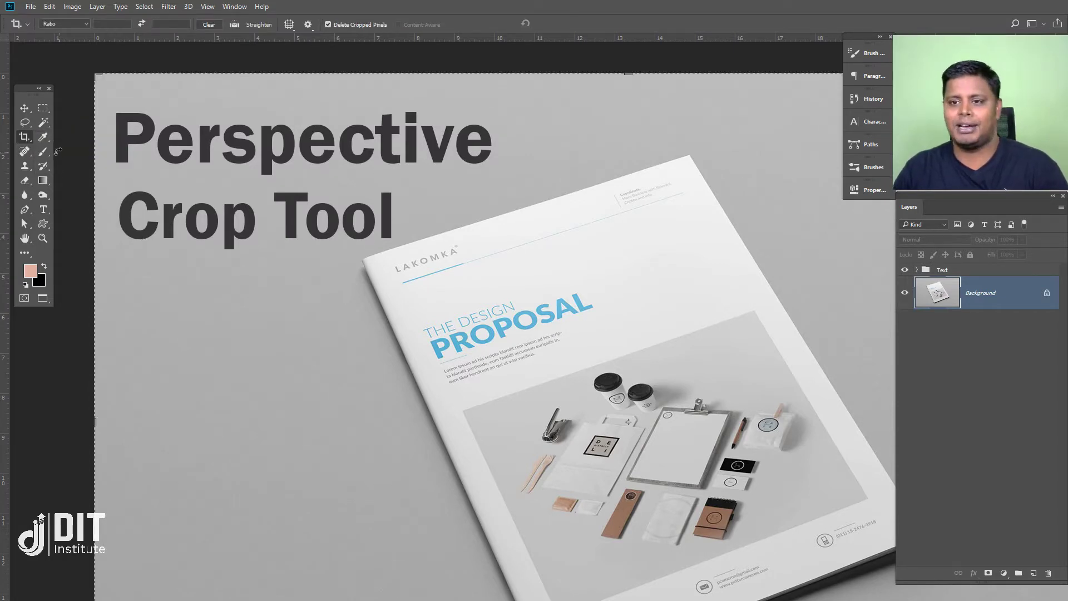
right_click(25, 138)
left_click(61, 150)
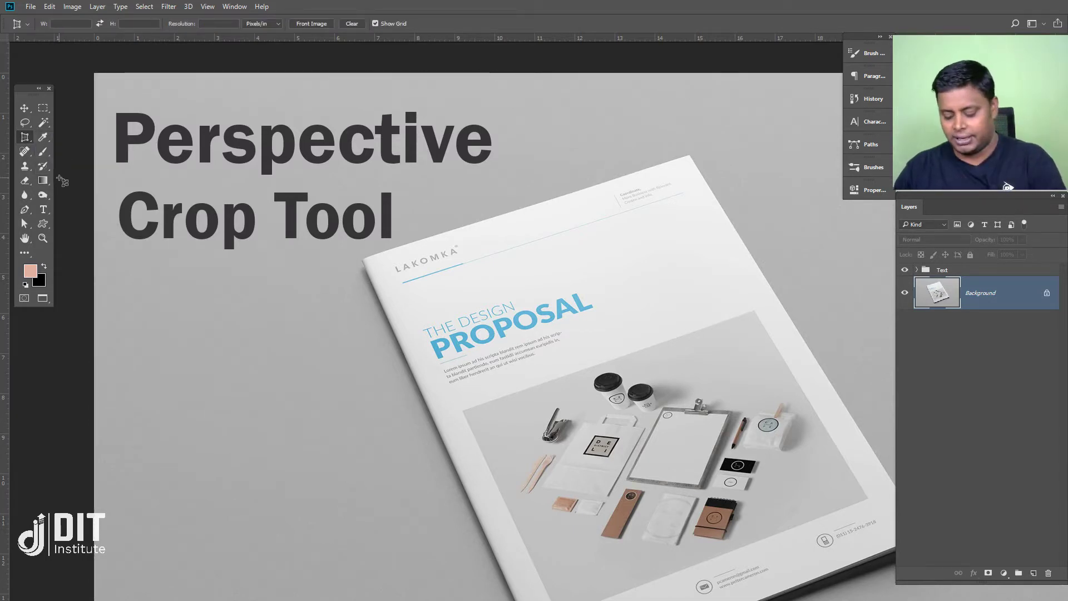
key("ctrl+minus")
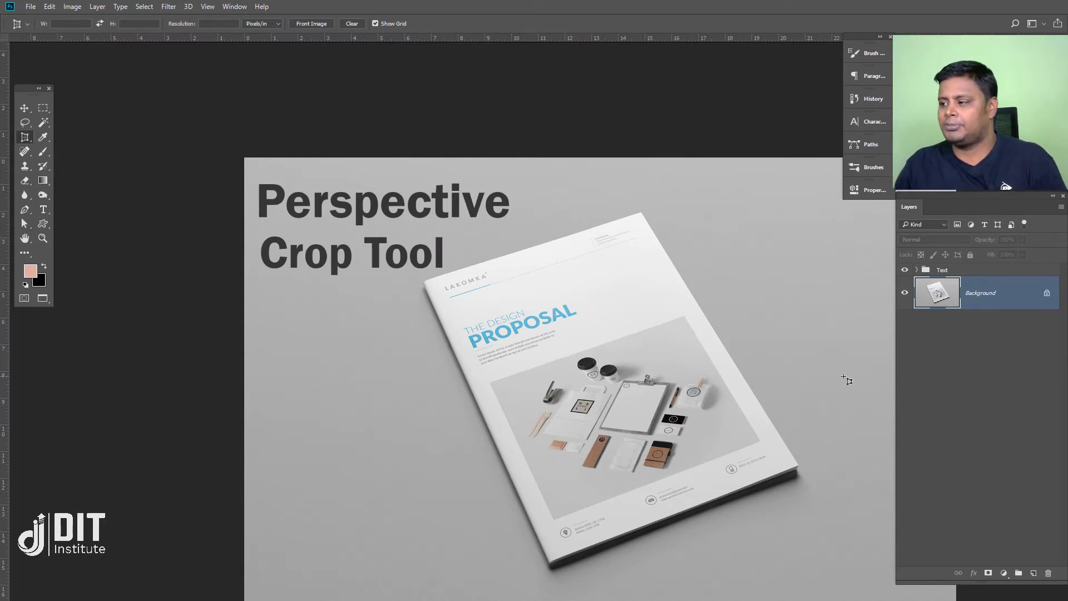
Step: Delete the Text layer group containing the 'Perspective Crop Tool' heading
left_click(964, 276)
left_click(24, 108)
key("Delete")
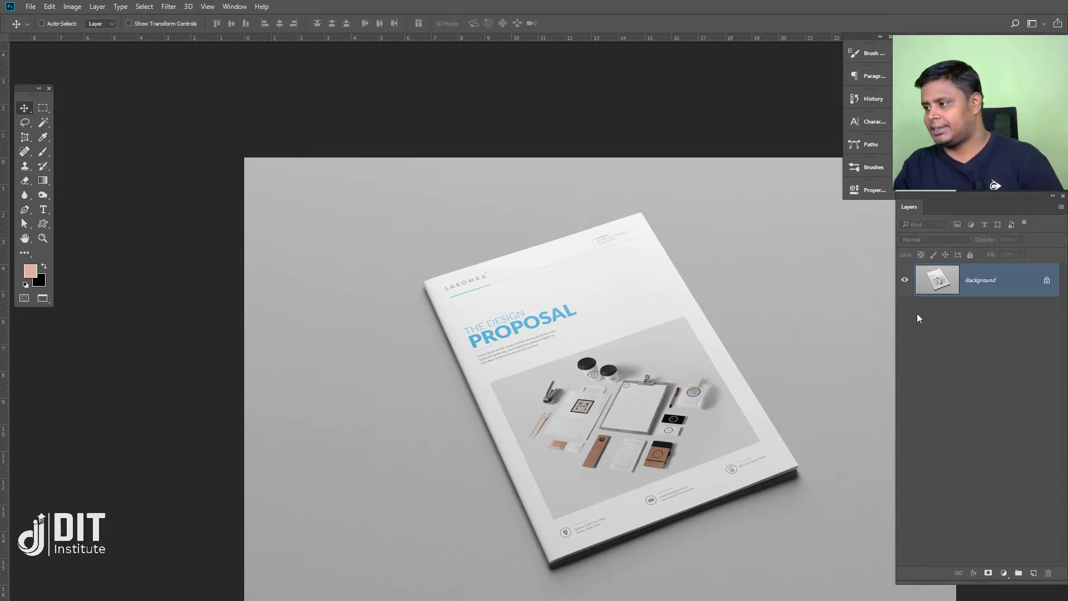
Step: Set perspective crop corners on the brochure's four corners, fine-tune them to its edges, and commit
left_click_drag(24, 137, 65, 153)
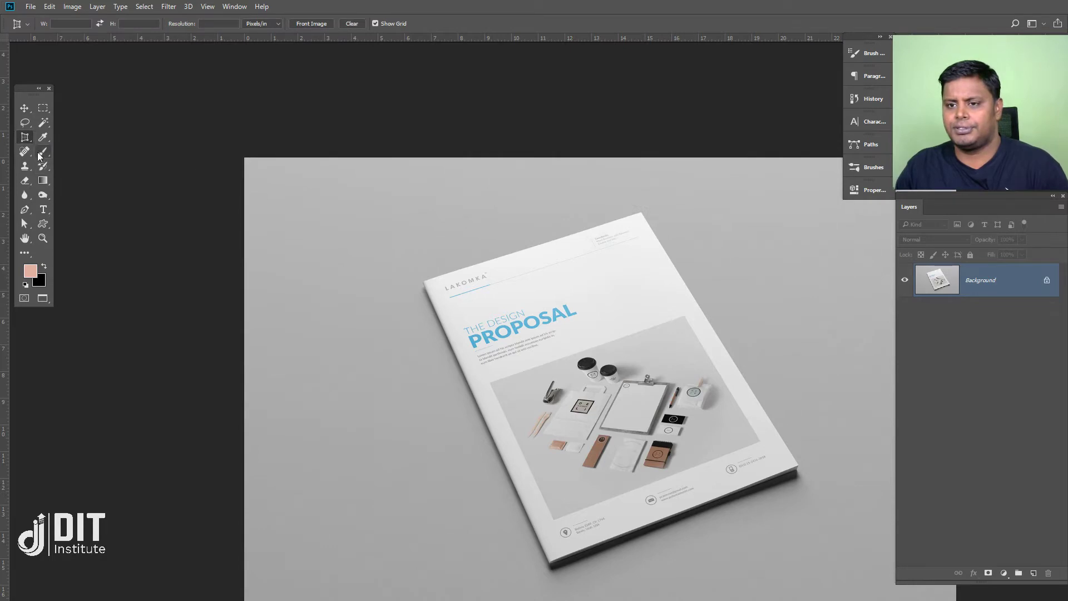
left_click(424, 283)
left_click(551, 565)
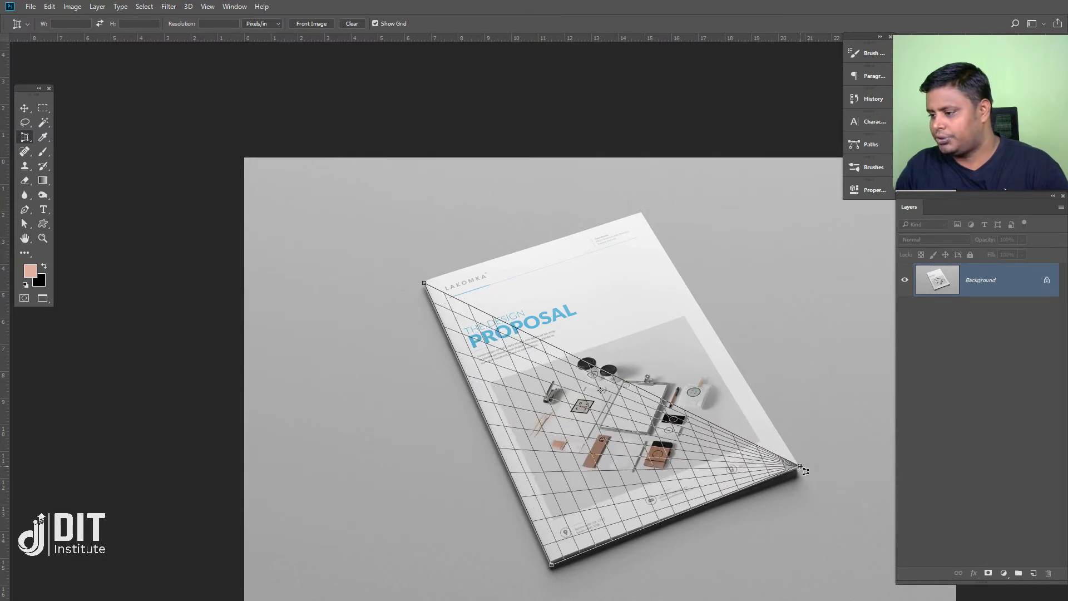
left_click(799, 466)
left_click(642, 211)
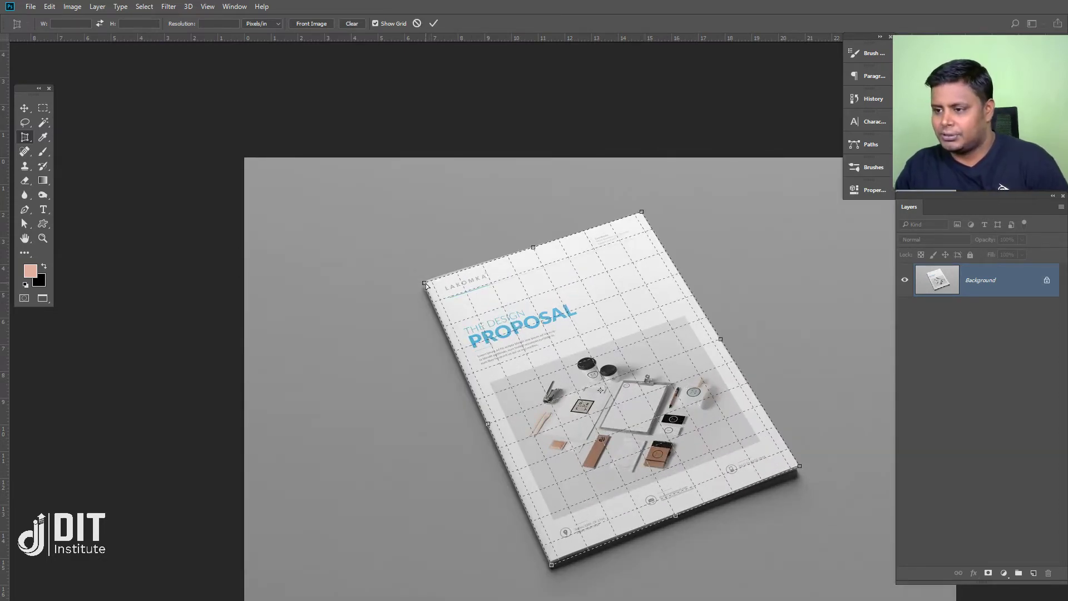
left_click_drag(424, 284, 422, 281)
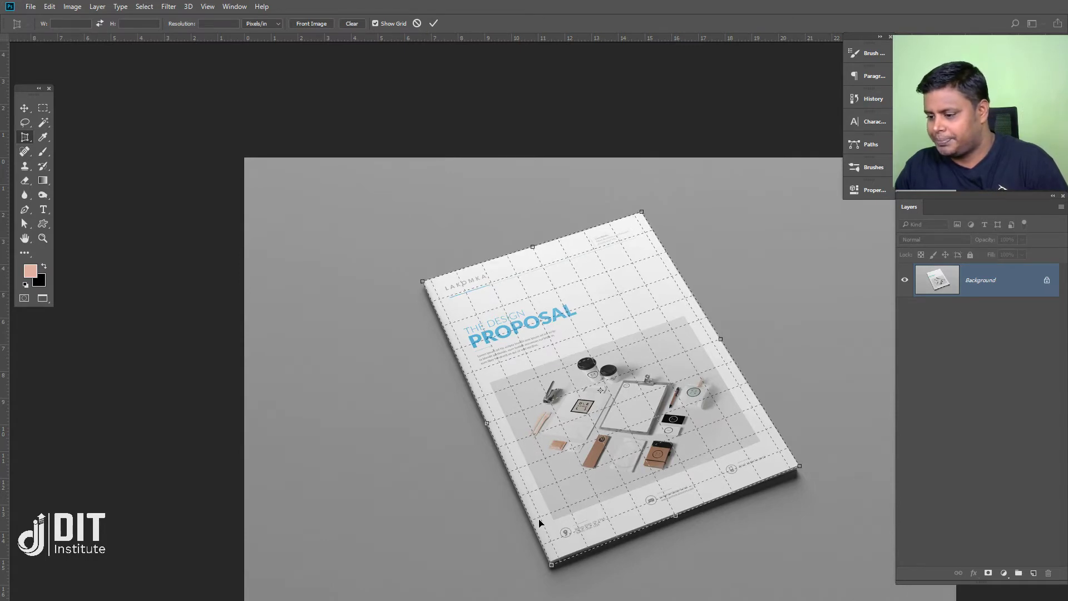
left_click_drag(553, 565, 553, 564)
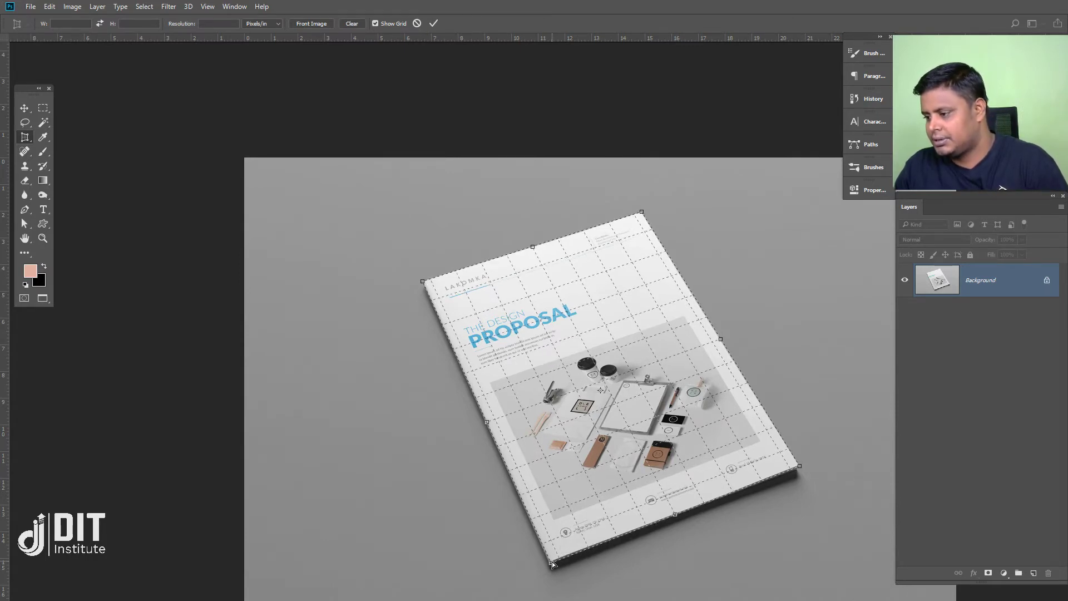
left_click_drag(800, 467, 800, 465)
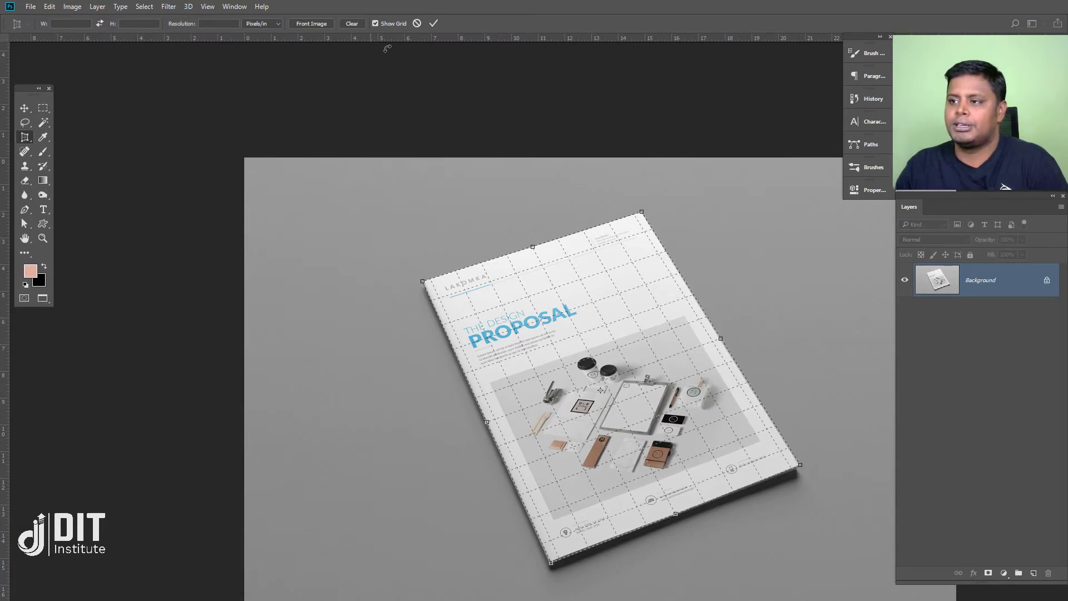
left_click(434, 24)
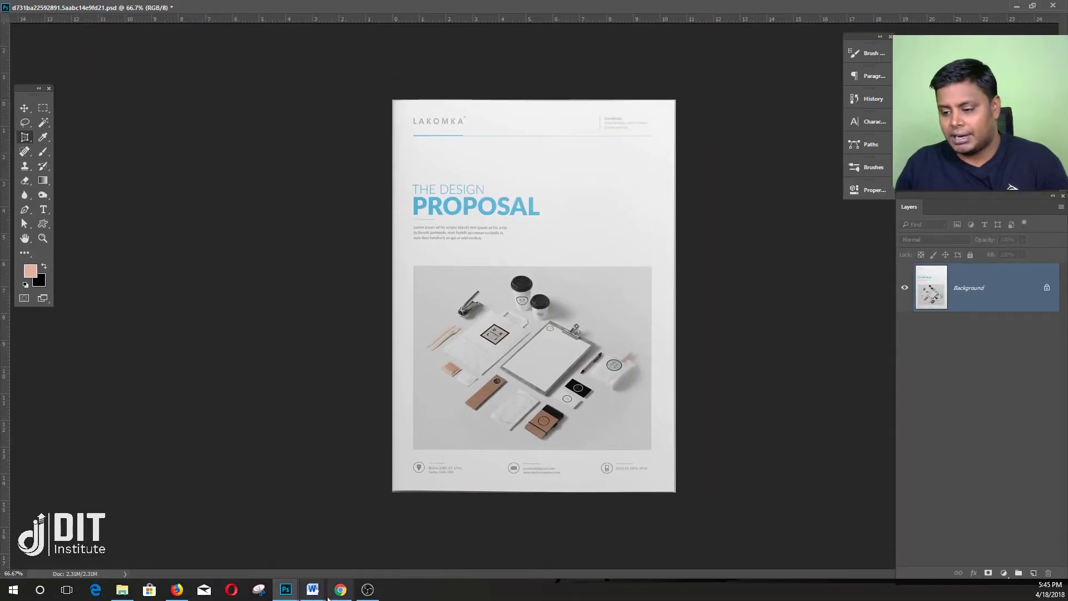
Step: Open the first GraphicRiver business card item in a new tab and view its preview lightbox
left_click(177, 589)
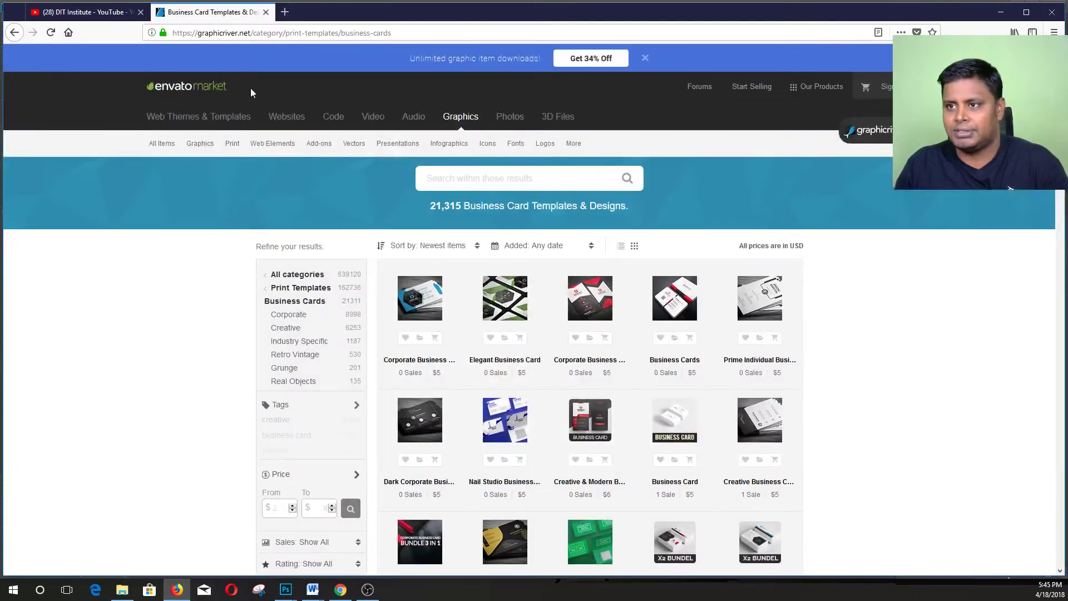
right_click(427, 312)
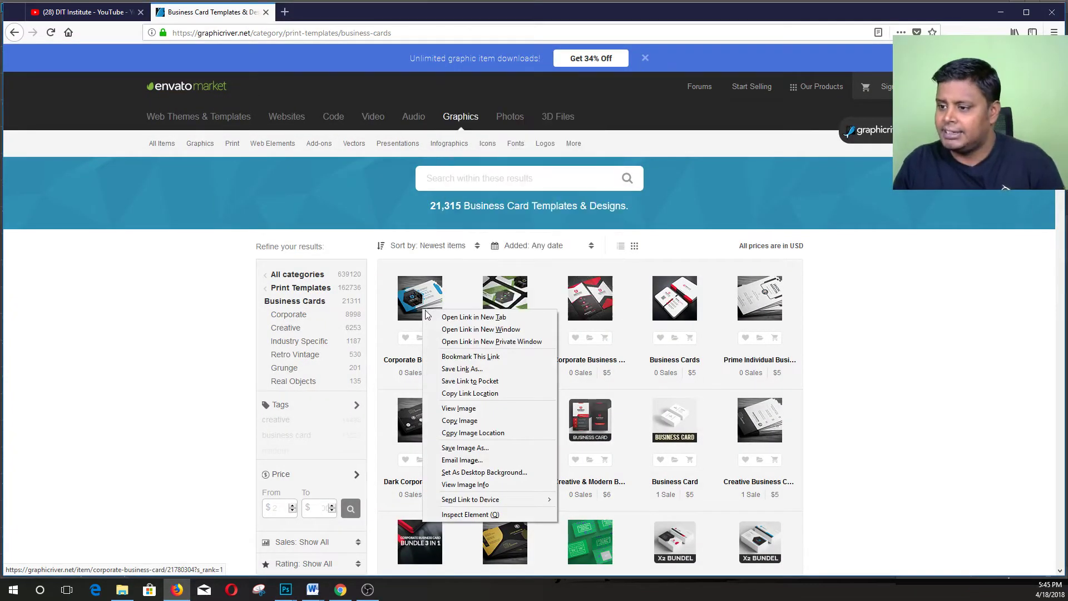
left_click(429, 315)
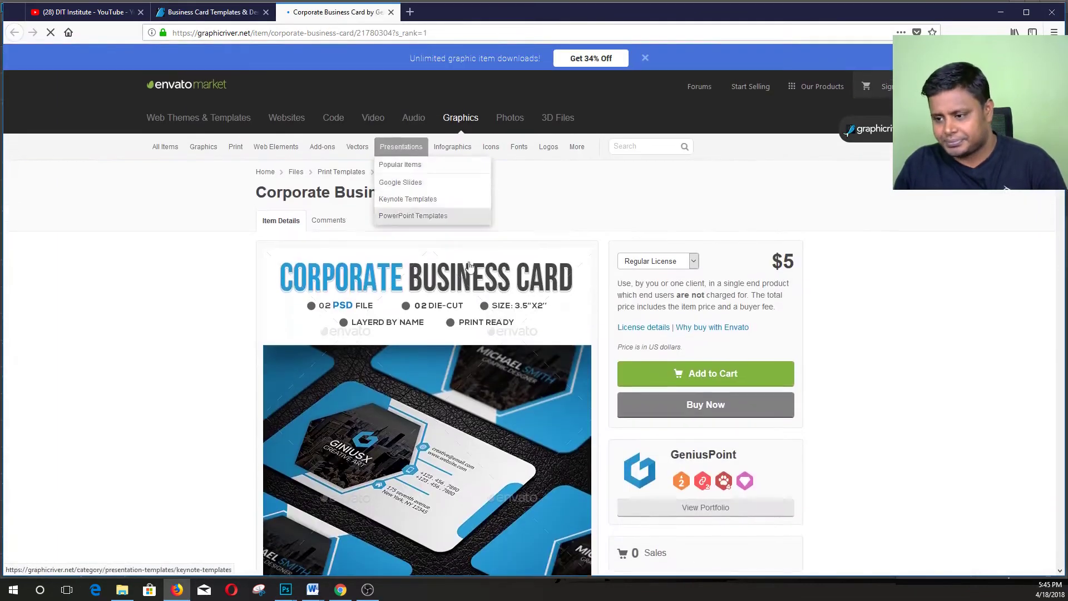
scroll(489, 314, "down", 3)
scroll(612, 425, "down", 10)
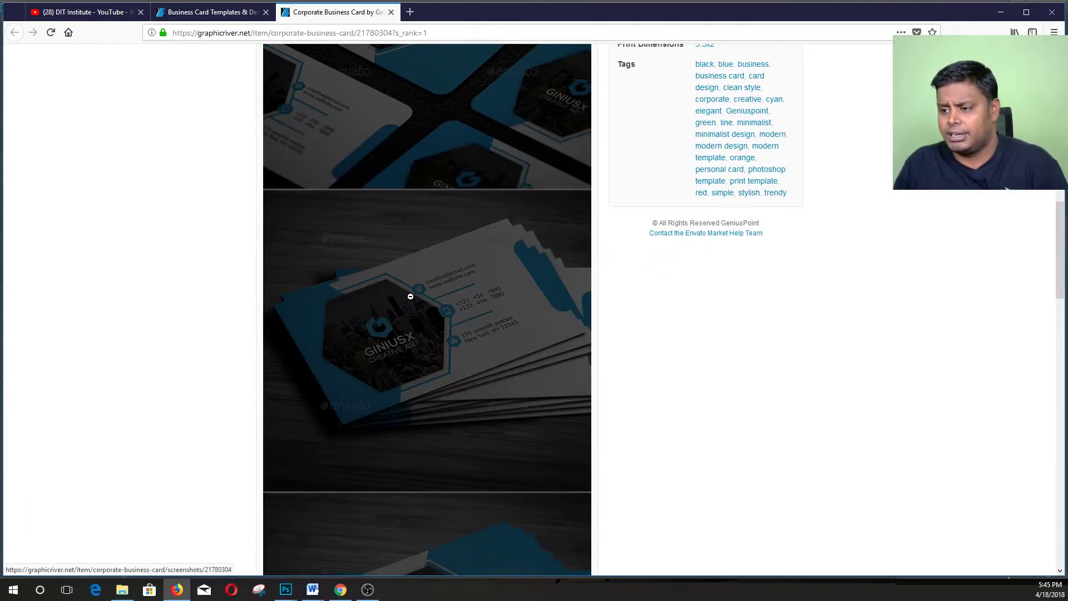
left_click(411, 297)
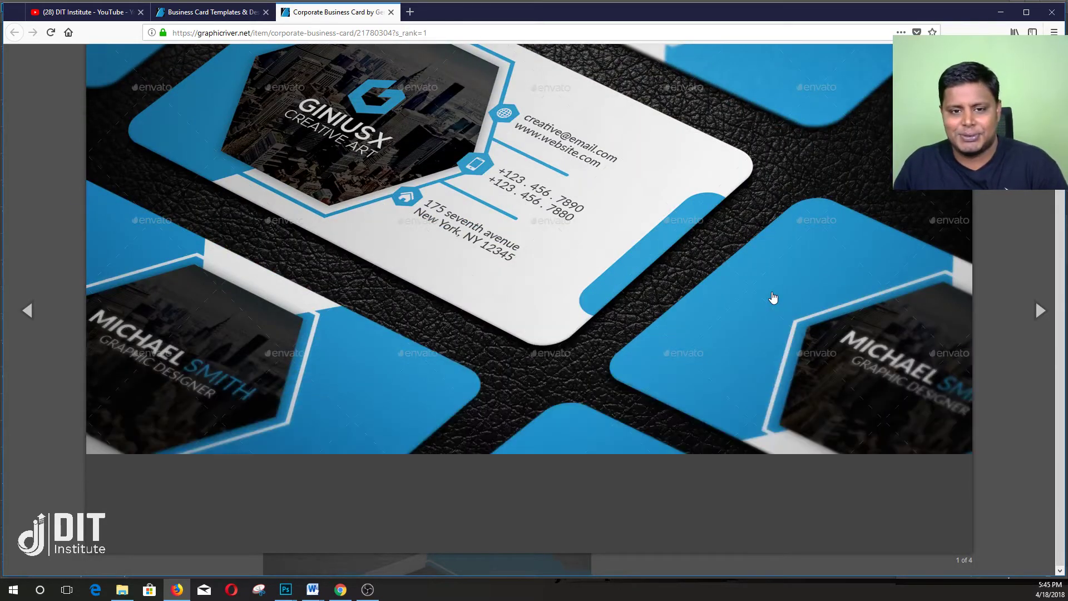
Step: Save the stacked-card preview image as 03_Preview.jpg in D:\Cover Page Design\45
left_click(1040, 312)
left_click(1040, 311)
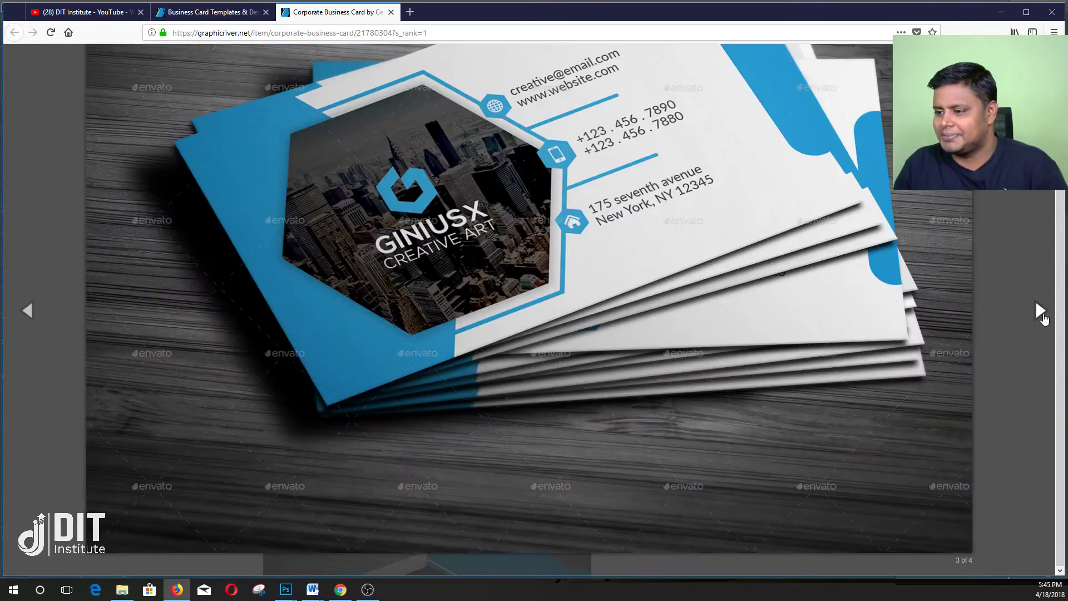
left_click(1041, 315)
right_click(509, 277)
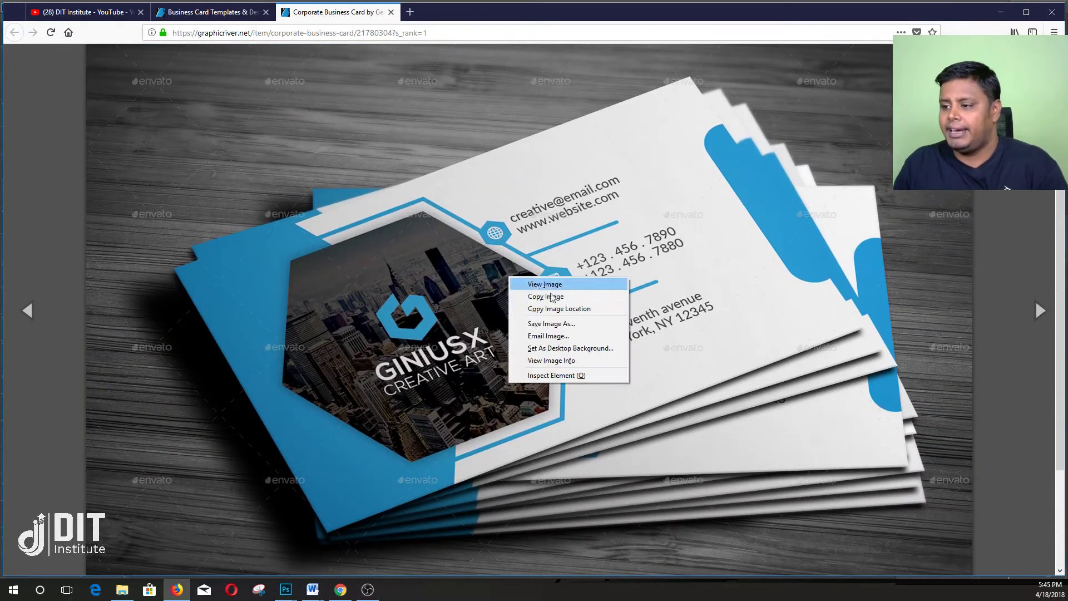
left_click(565, 325)
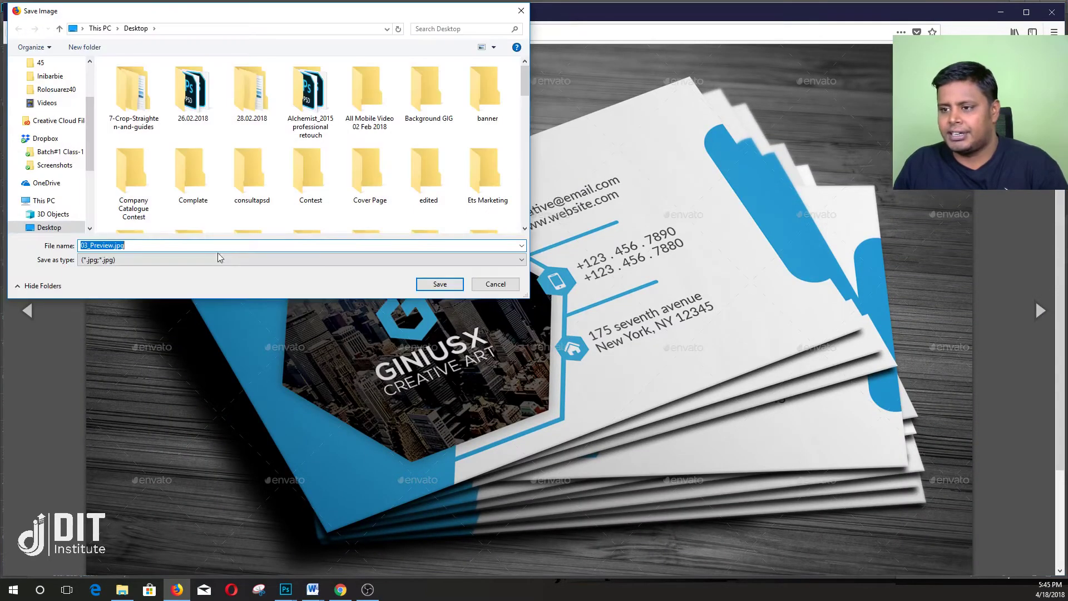
scroll(61, 217, "down", 3)
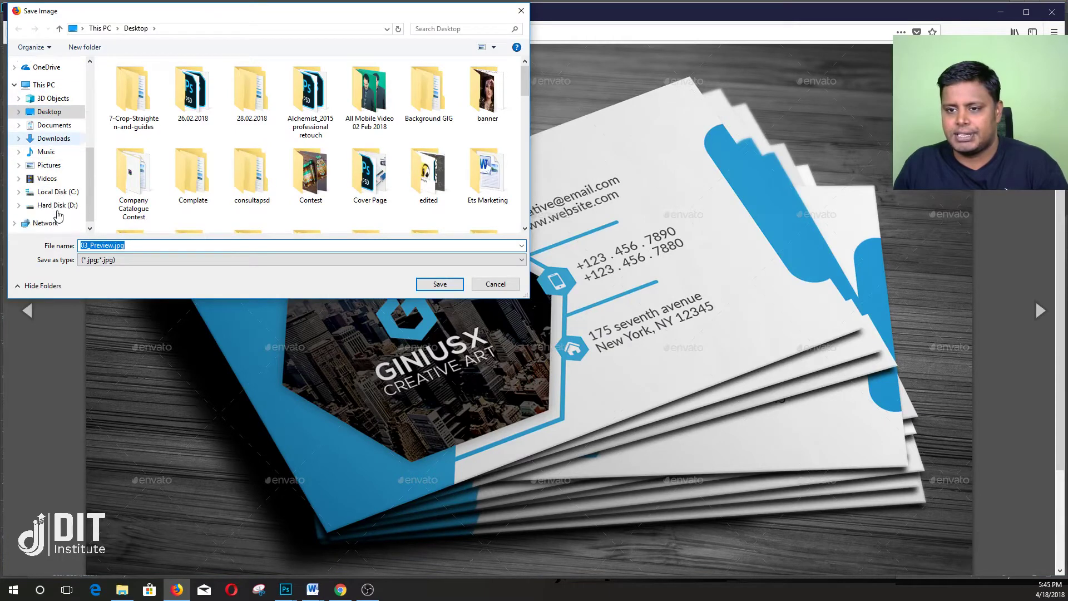
left_click(71, 206)
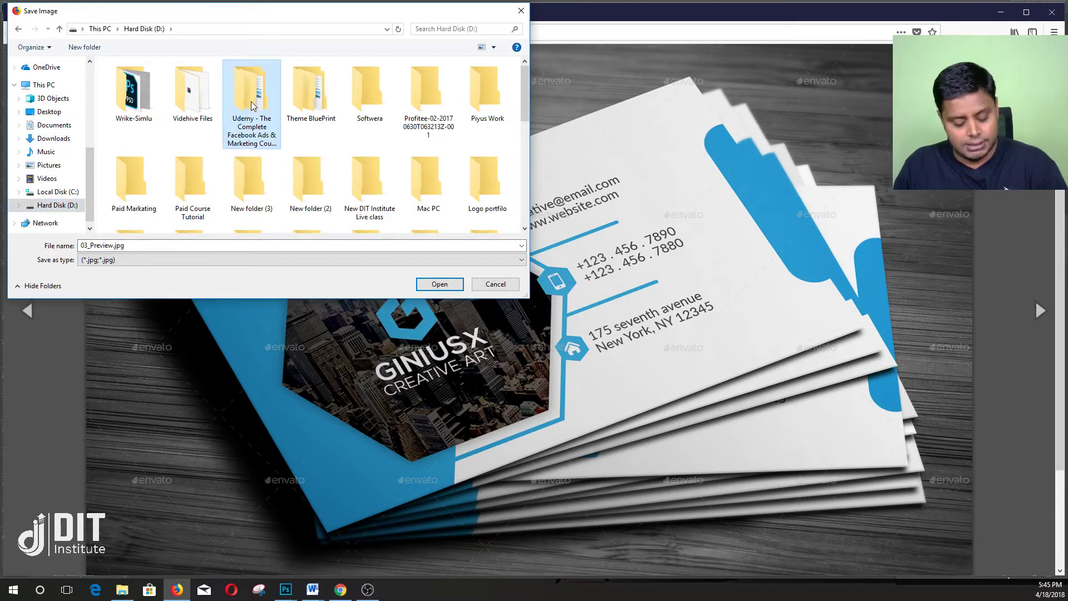
scroll(251, 106, "down", 5)
double_click(256, 121)
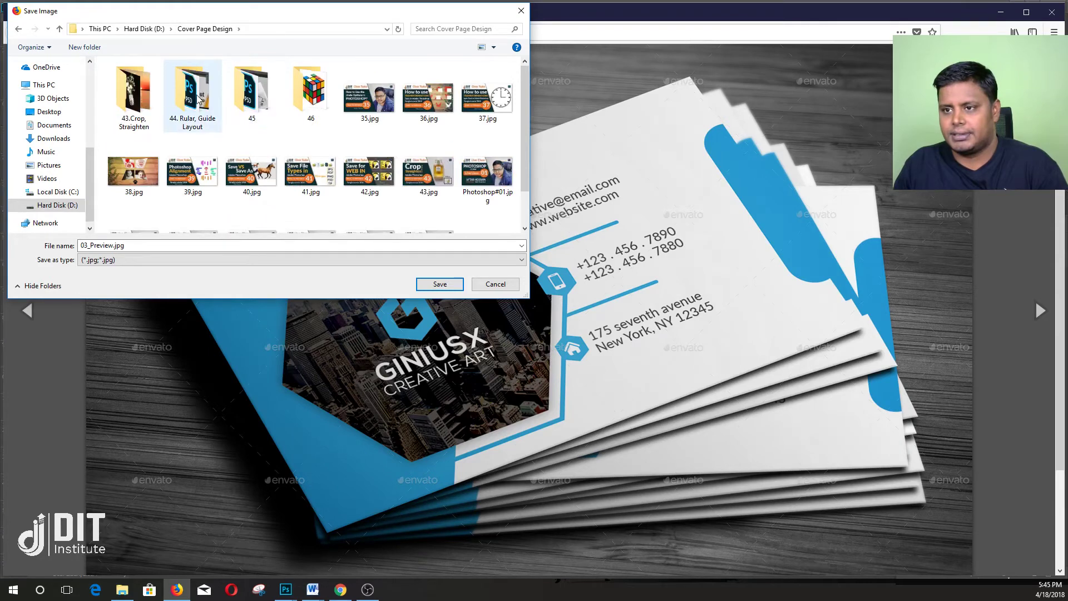
double_click(253, 92)
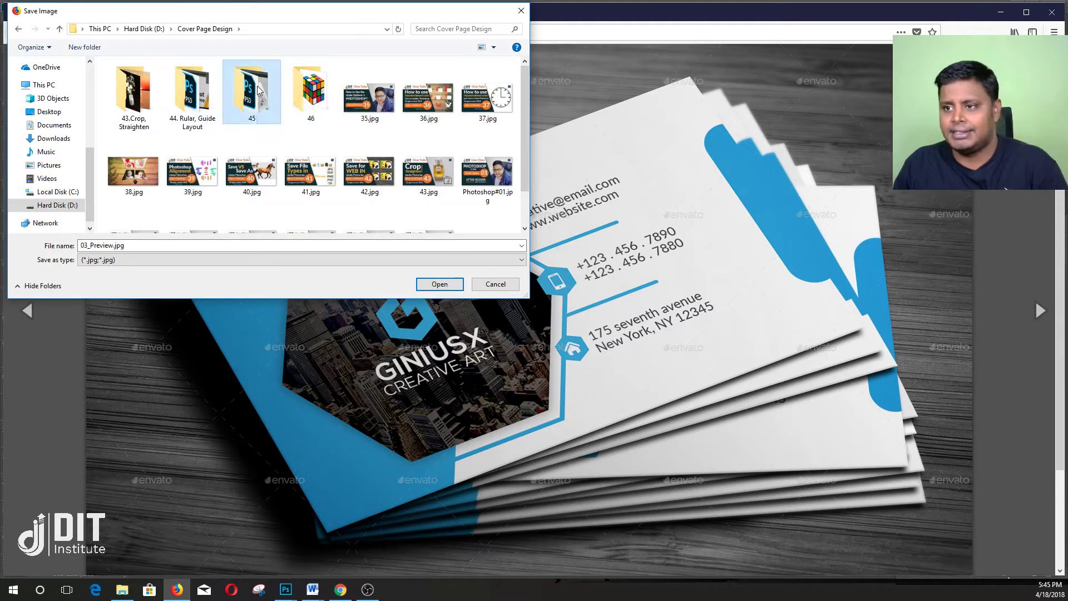
left_click(439, 284)
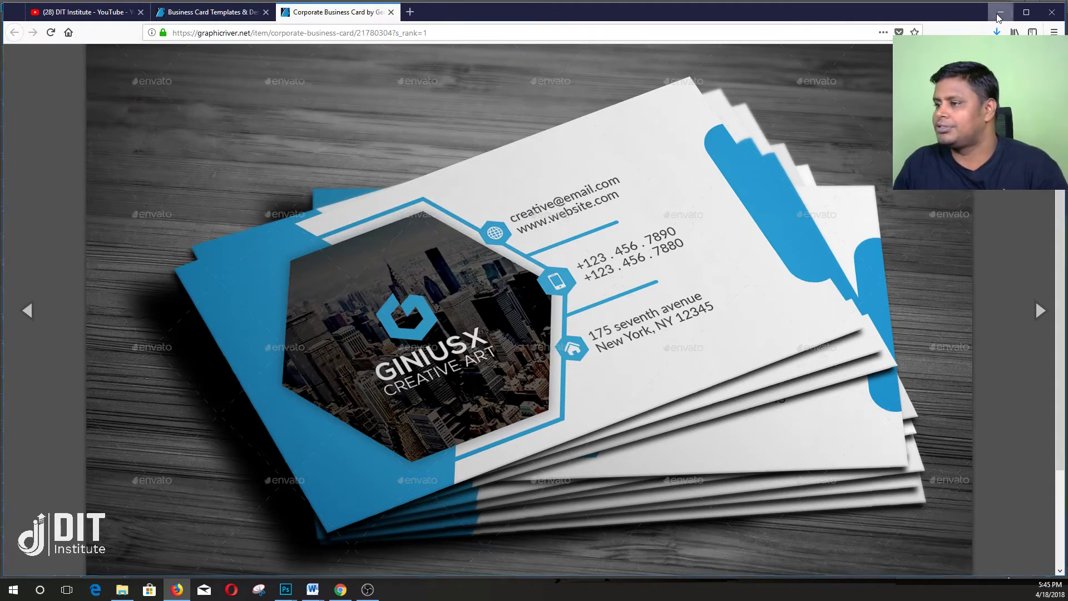
key("alt+Tab")
Step: Float and reposition the brochure document window, then drag a vertical guide onto its left margin
key("f")
key("f")
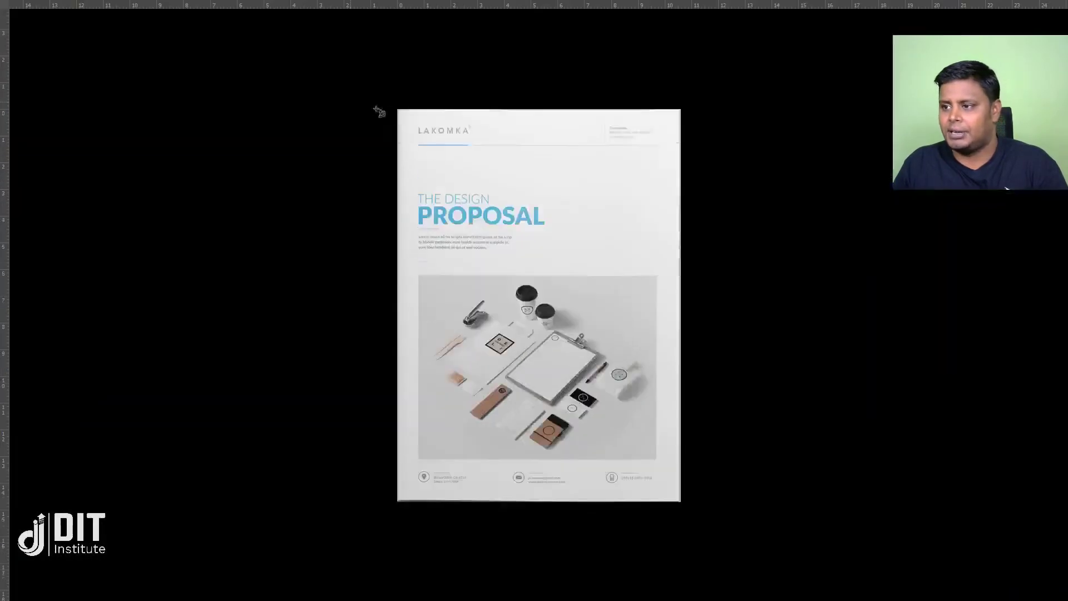
key("f")
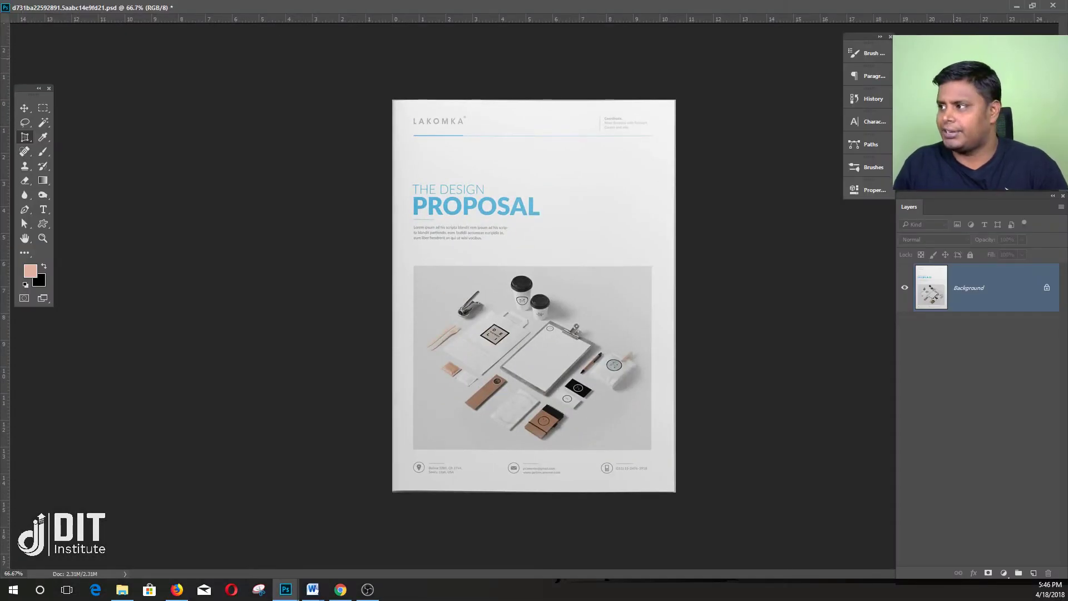
left_click(1033, 5)
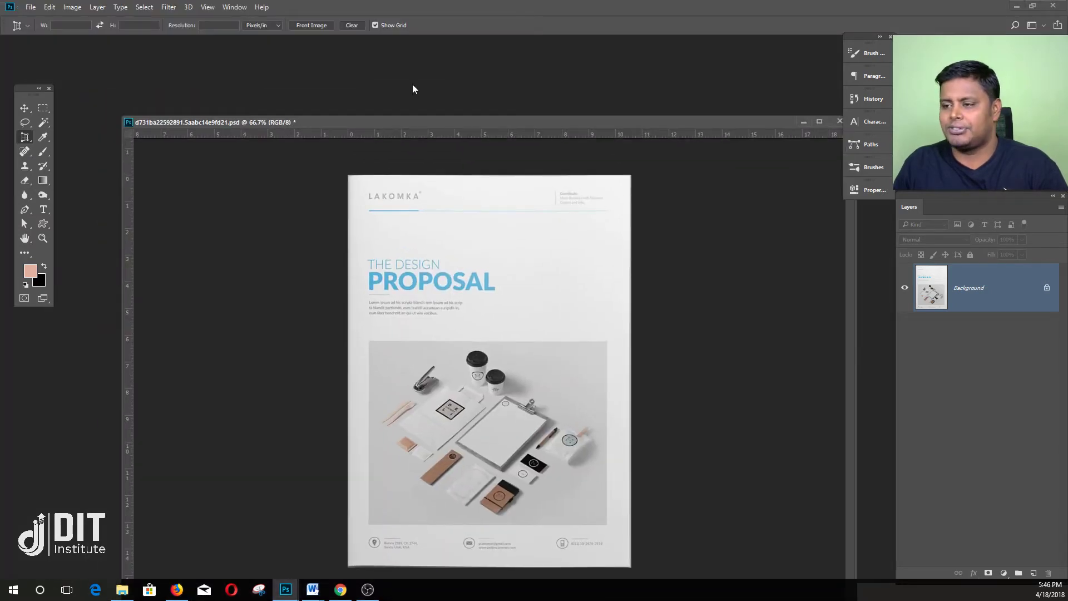
left_click_drag(766, 122, 612, 185)
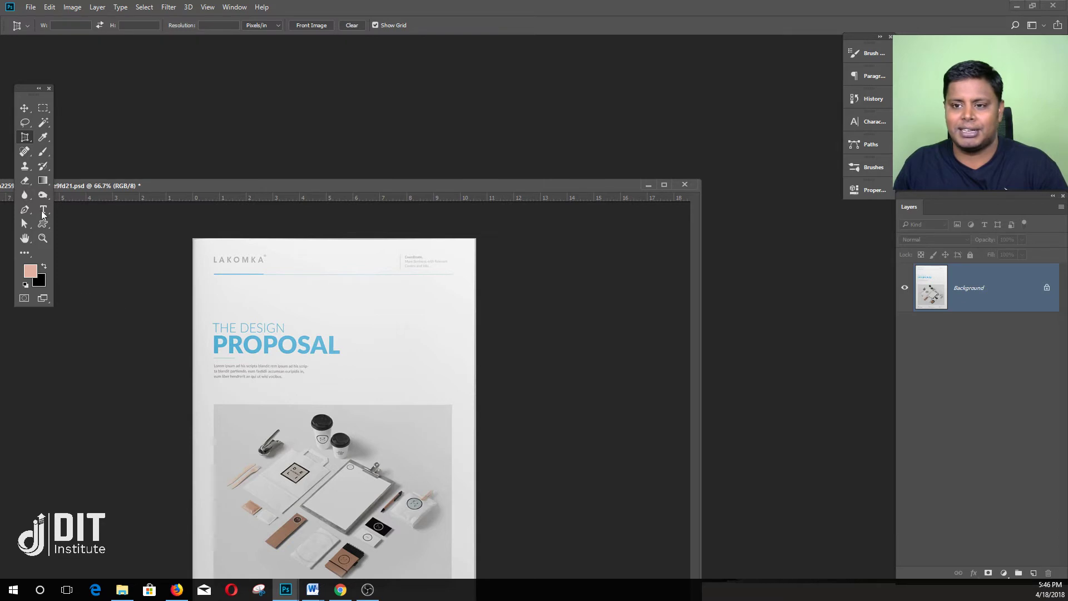
left_click_drag(173, 186, 336, 98)
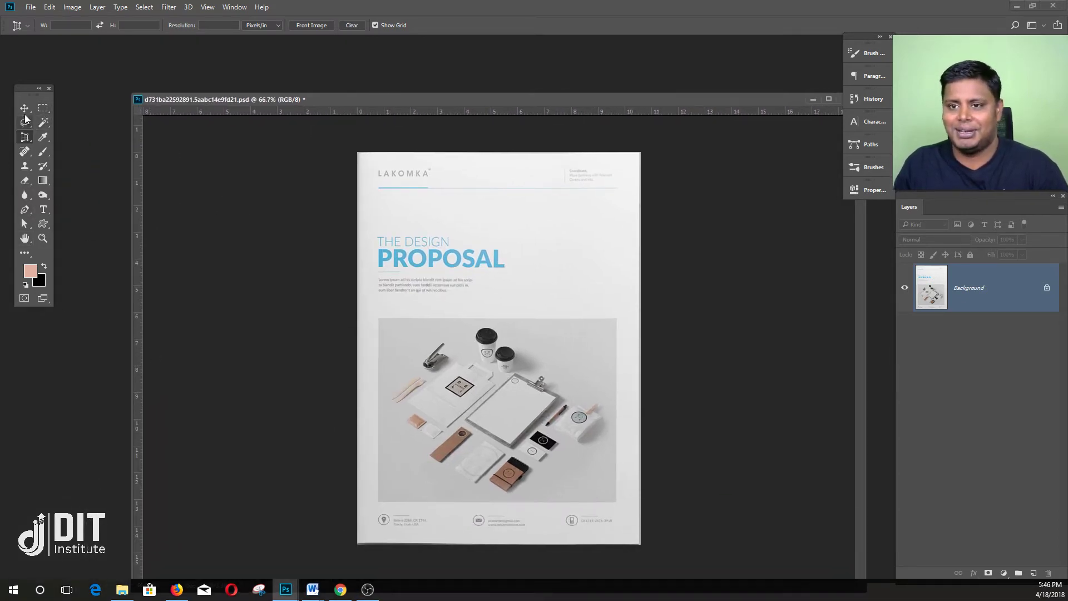
key("v")
left_click_drag(138, 399, 378, 424)
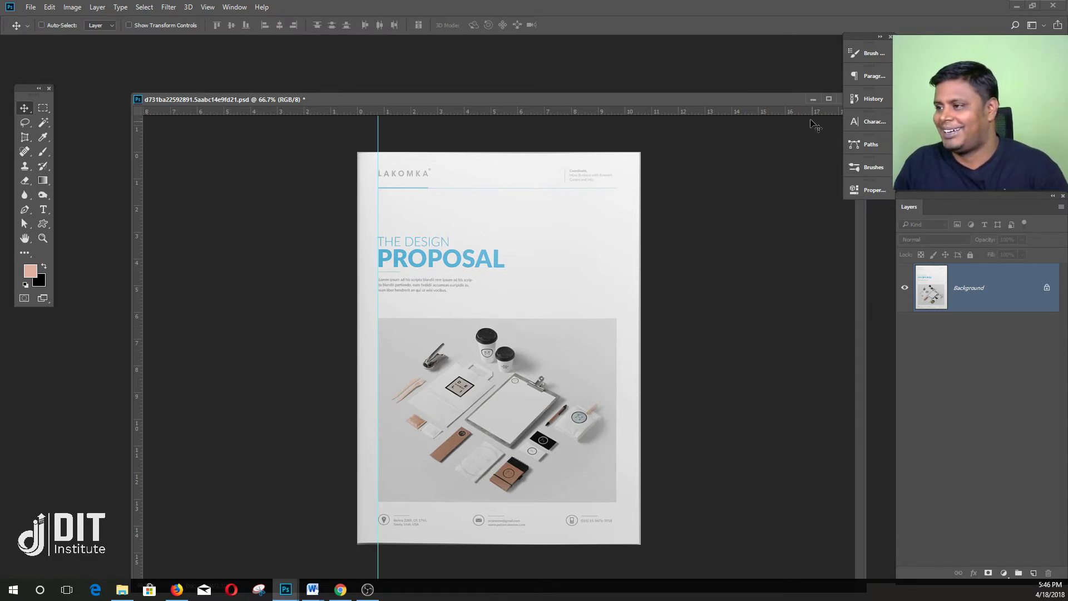
Step: Close the straightened brochure document, answering No to saving changes
left_click_drag(792, 101, 736, 187)
left_click(792, 183)
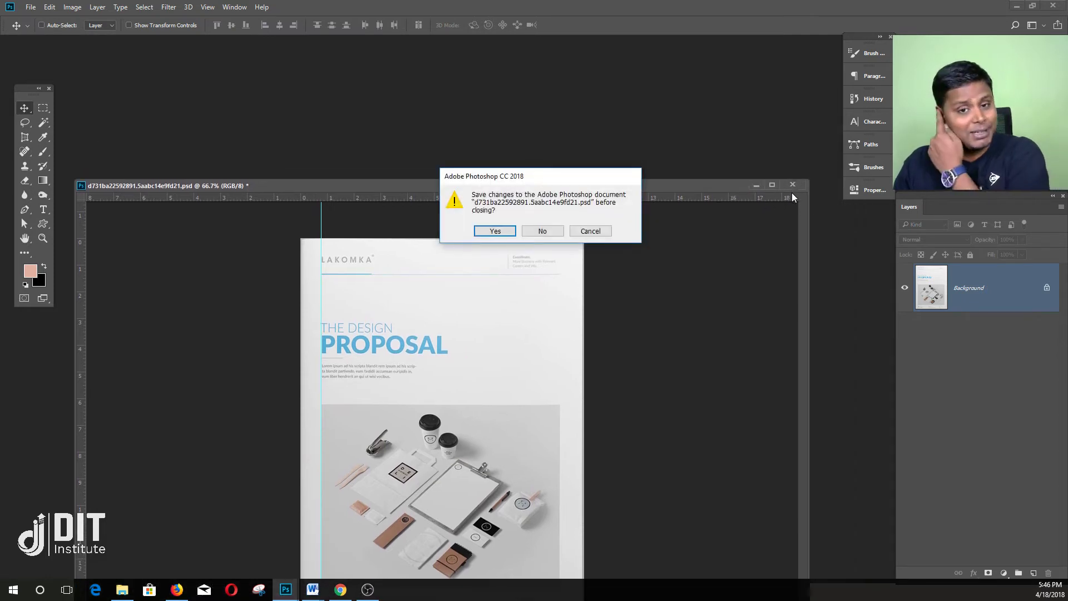
left_click(548, 232)
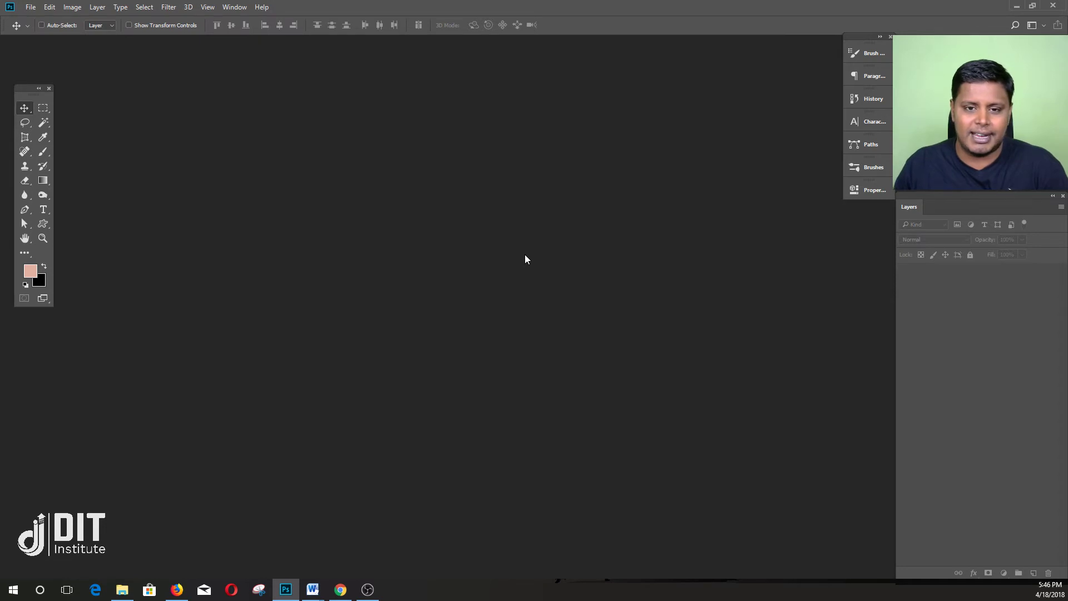
left_click(177, 589)
Step: Subscribe to the DIT Institute YouTube channel with new-video notifications turned on
left_click(82, 15)
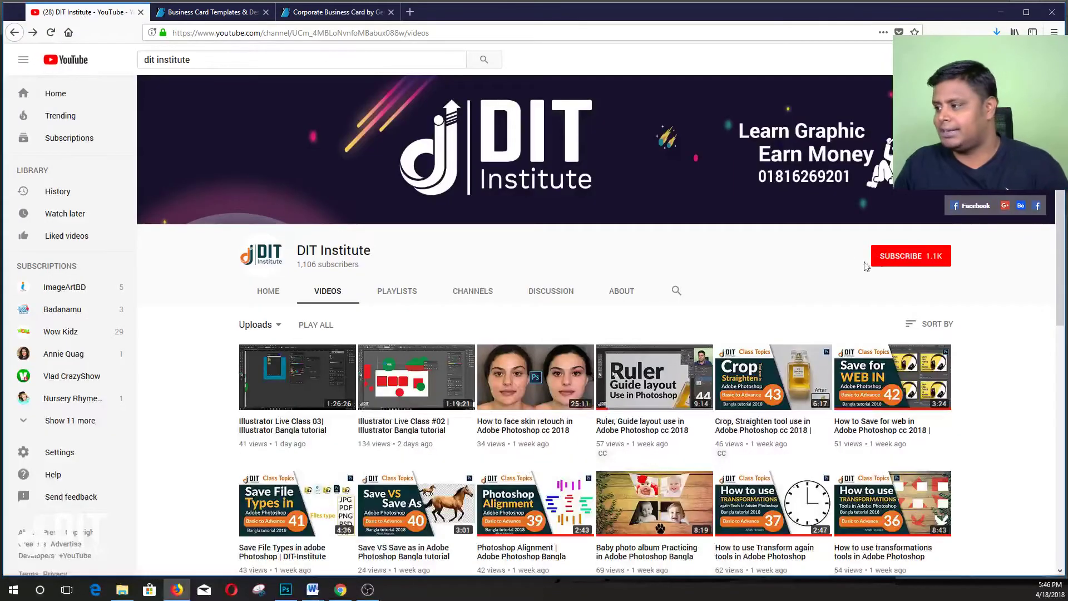
left_click(910, 265)
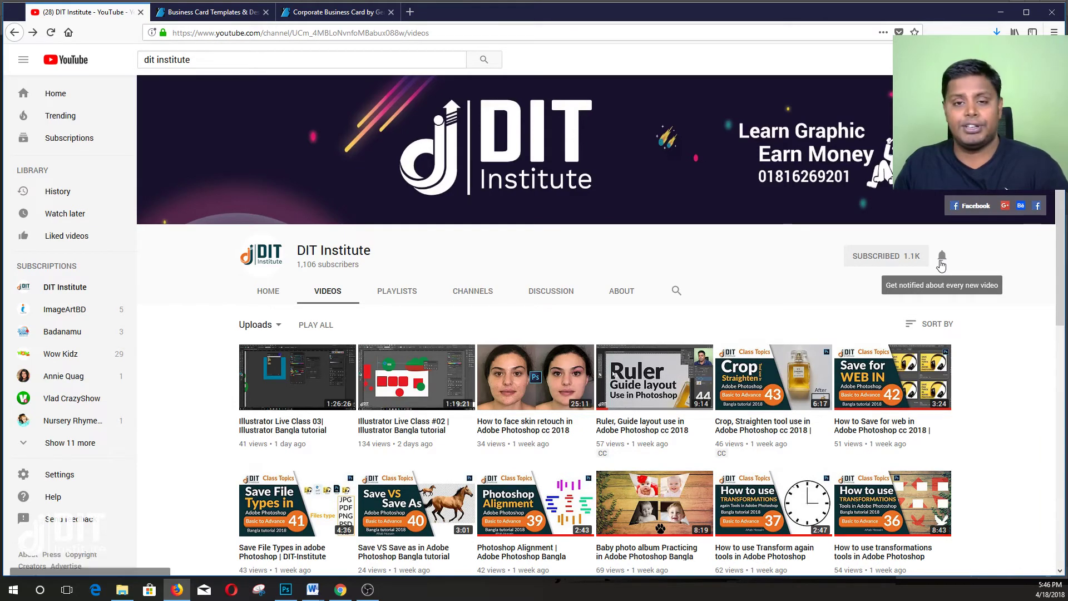
left_click(940, 261)
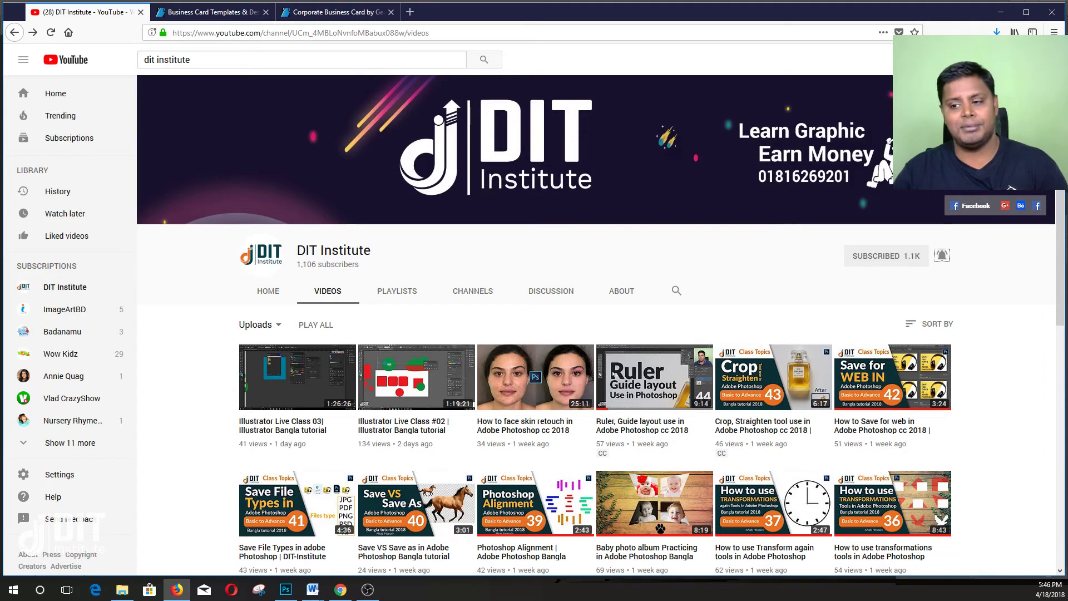
Step: Open the channel's Photoshop CC 2018 Free Course playlist from its Playlists section
left_click(388, 293)
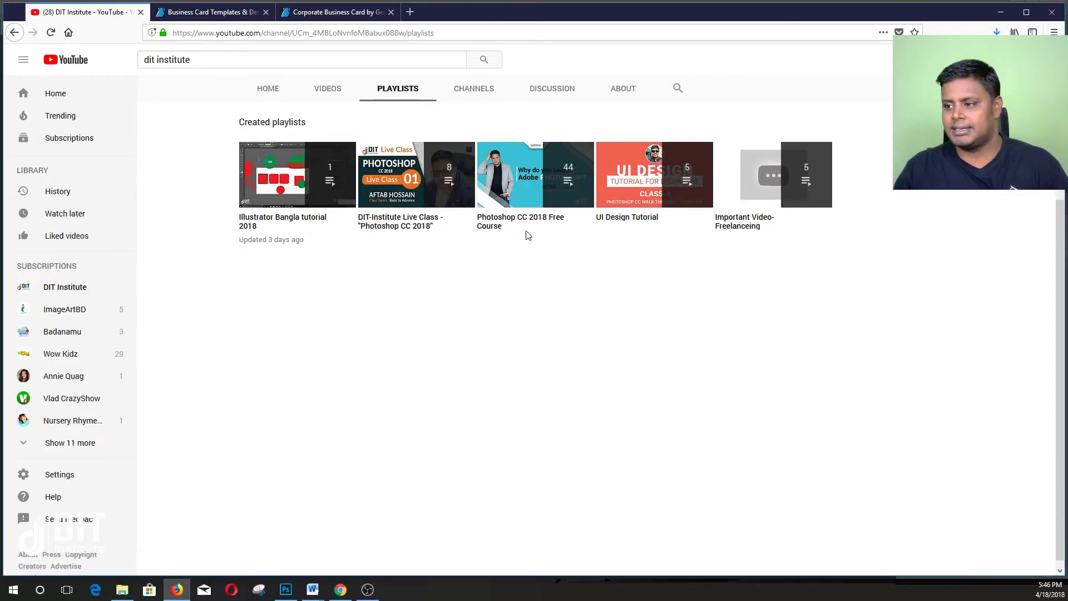
left_click(529, 222)
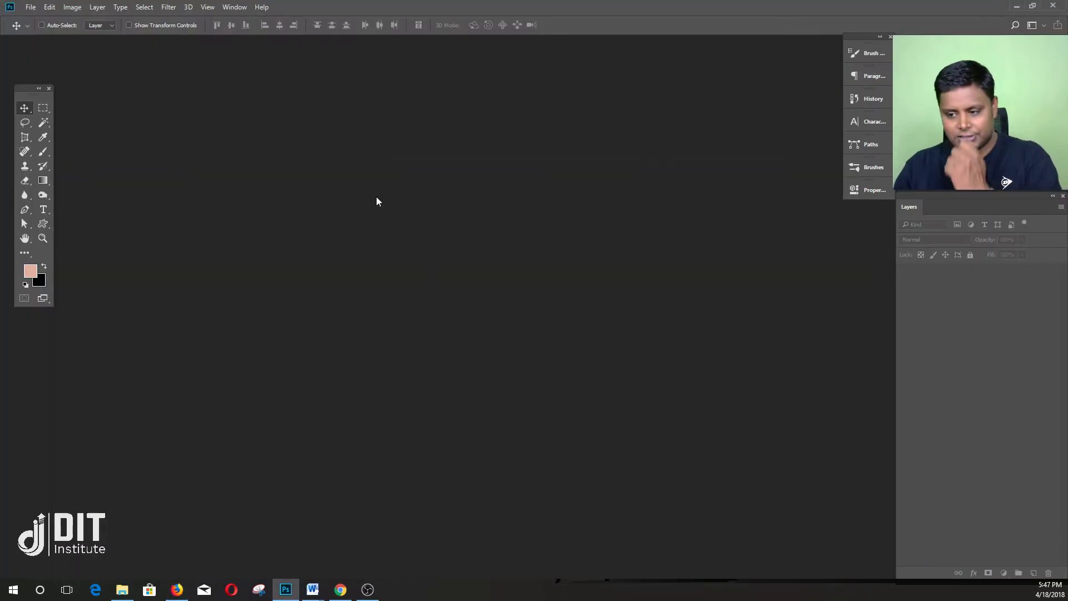
key("ctrl+o")
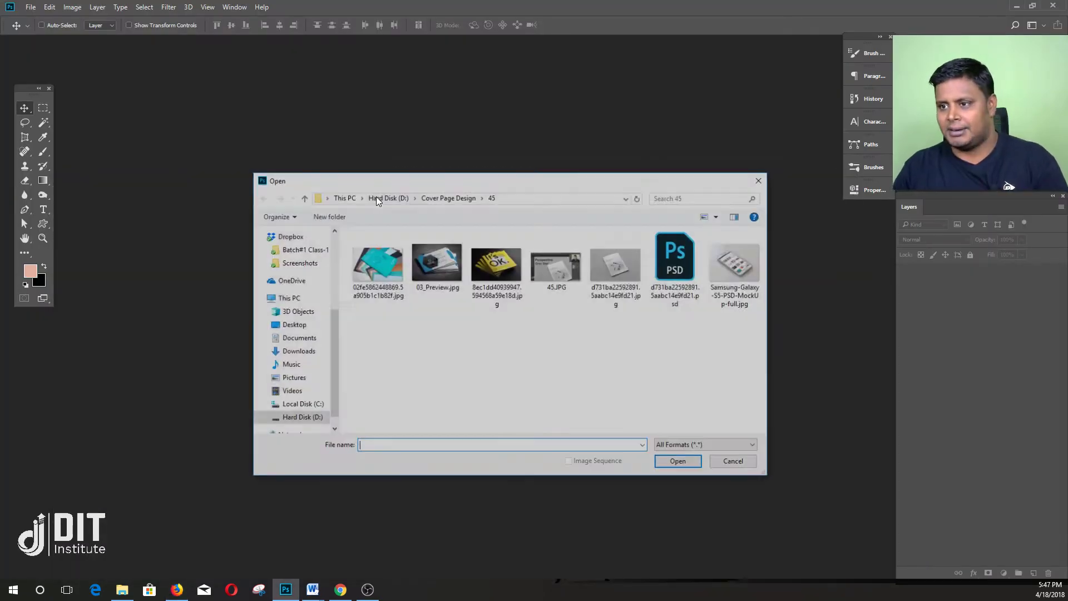
Step: Open 03_Preview.jpg, try a three-corner perspective crop on the card, and discard it with Don't Crop
double_click(439, 269)
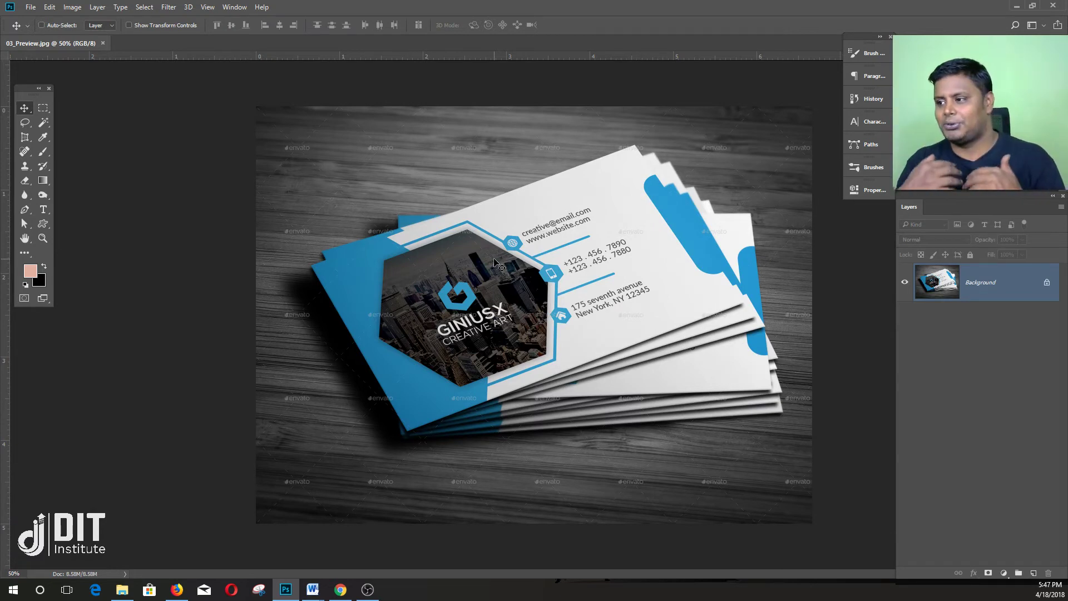
left_click(25, 137)
left_click(312, 268)
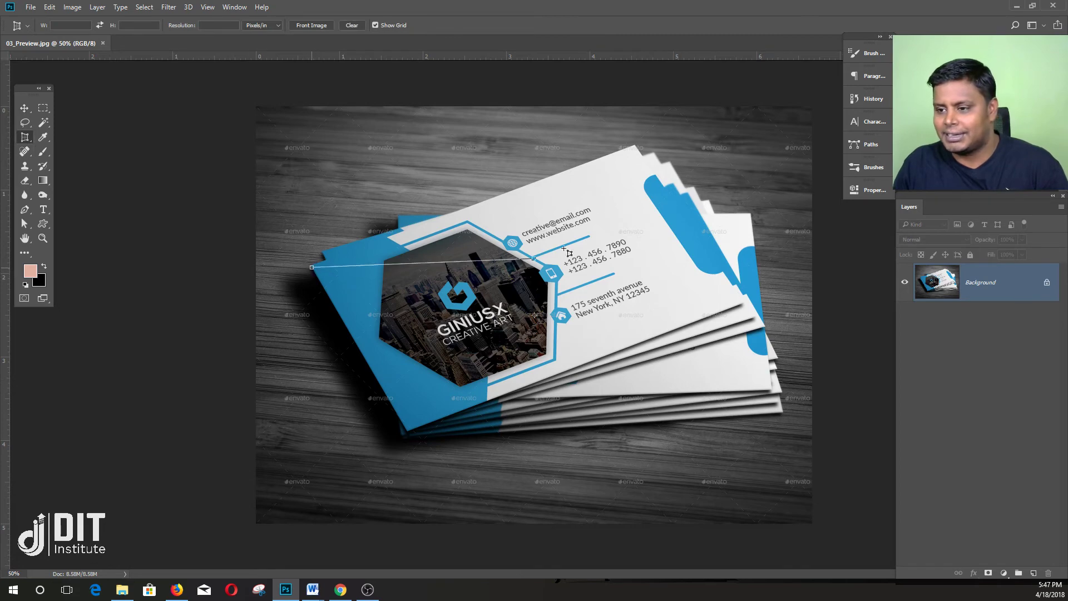
left_click(635, 146)
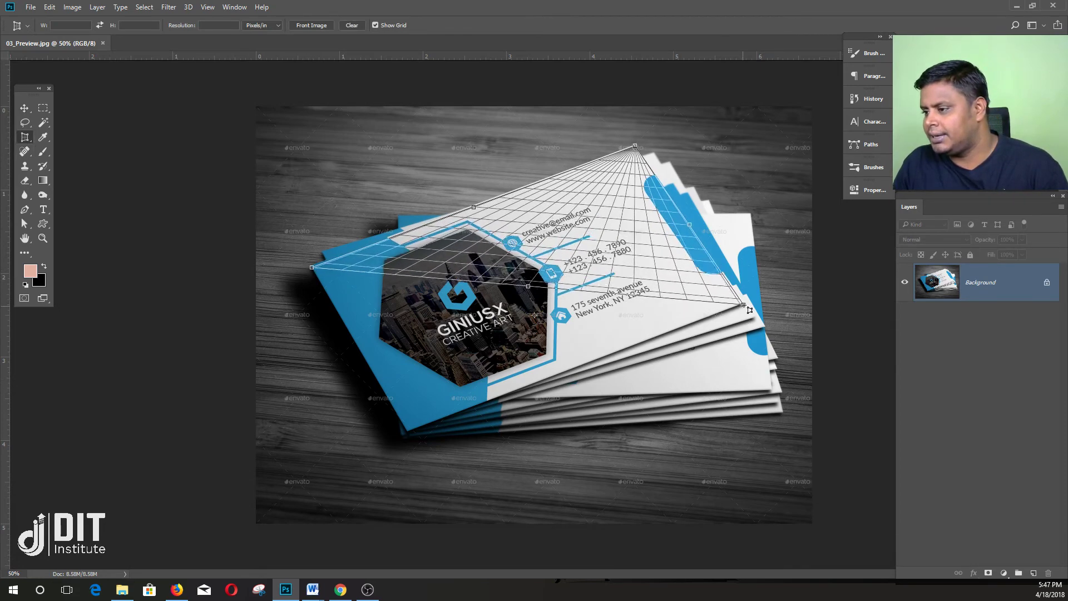
left_click(741, 301)
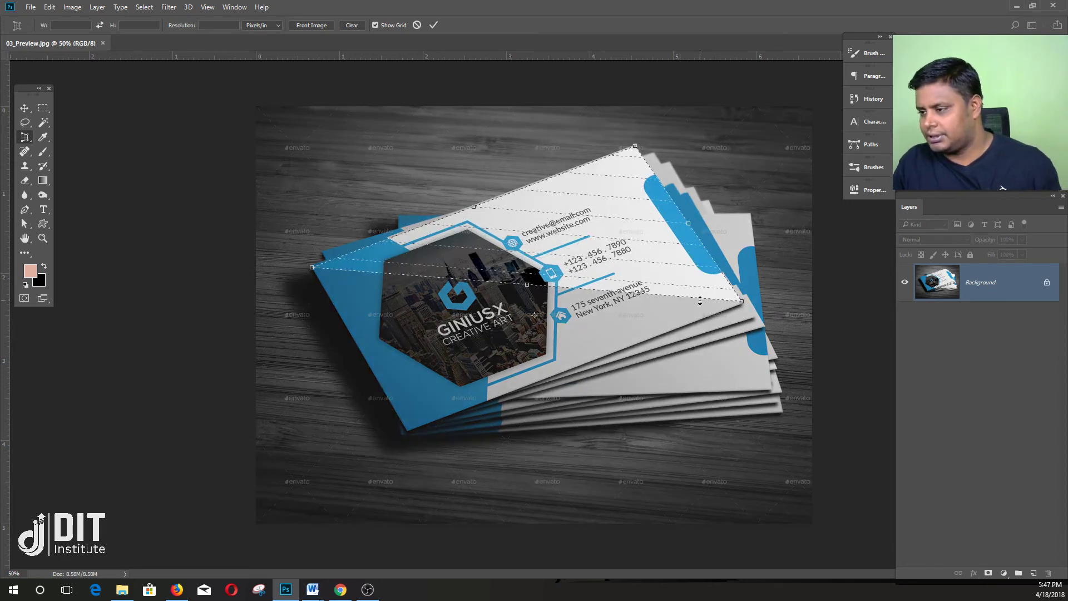
key("Return")
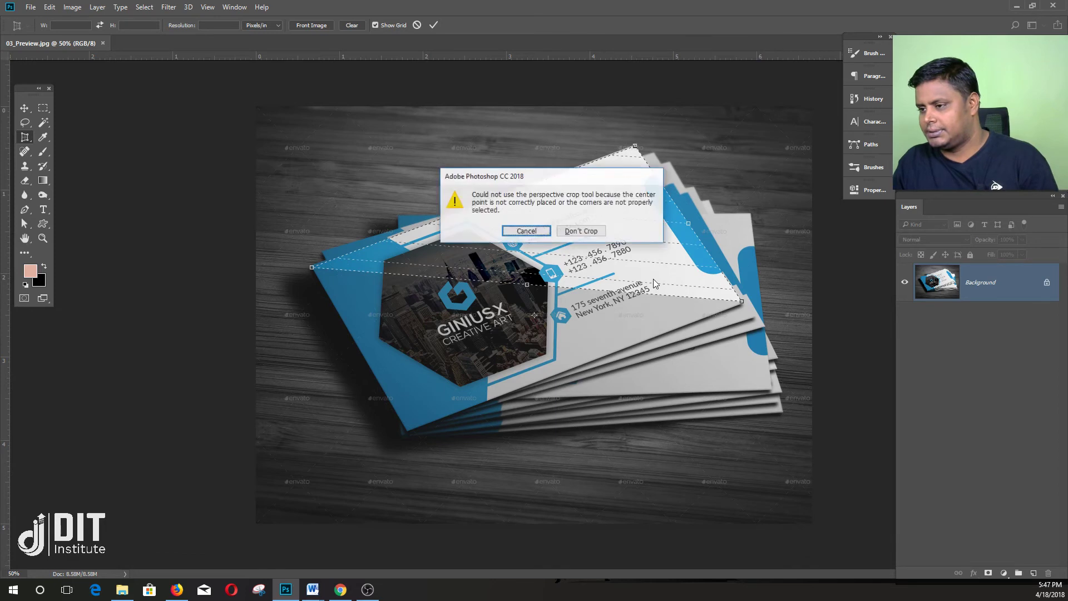
left_click(517, 230)
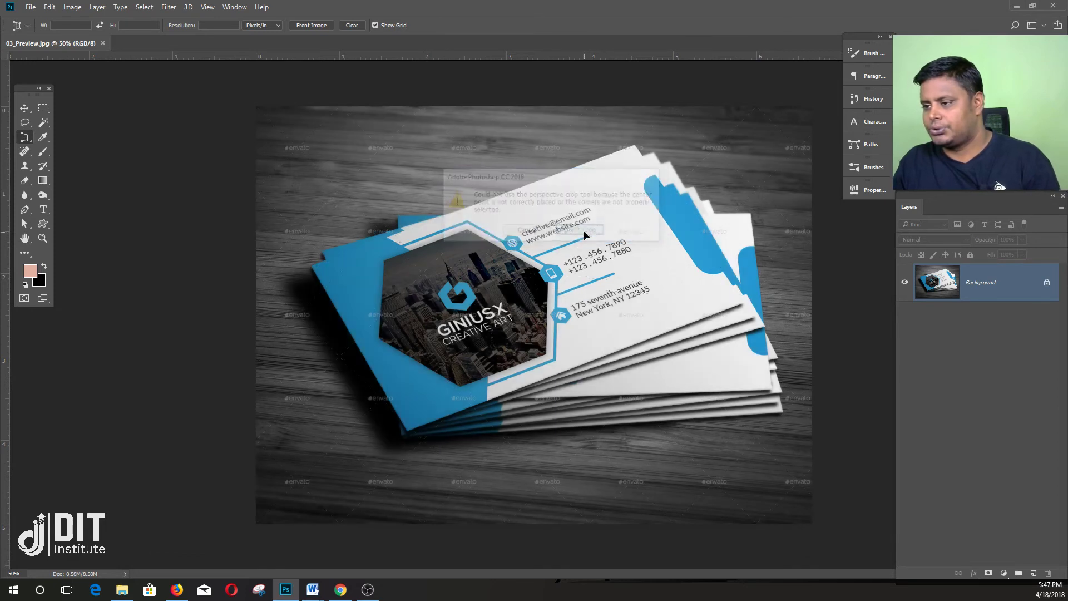
Step: Perspective-crop the business card from its four corners, then undo the result
left_click(313, 267)
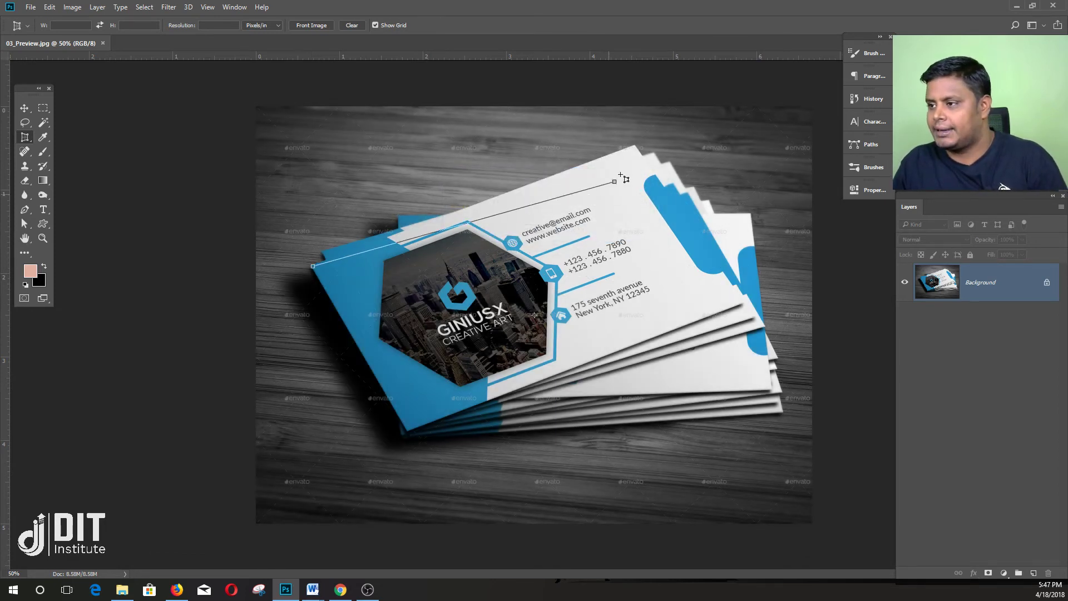
left_click(634, 145)
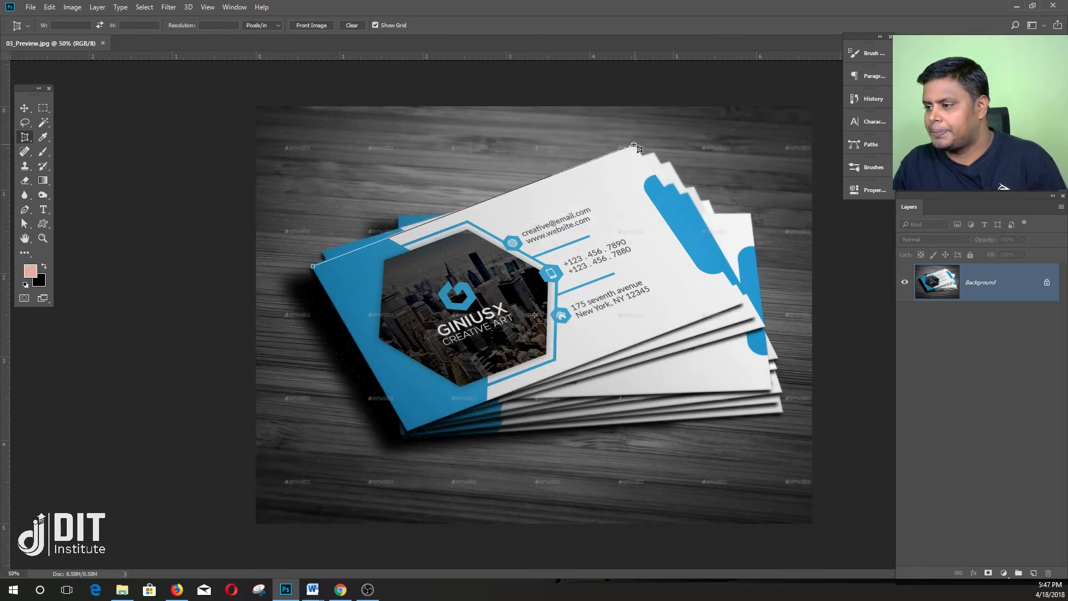
left_click(742, 304)
left_click(409, 433)
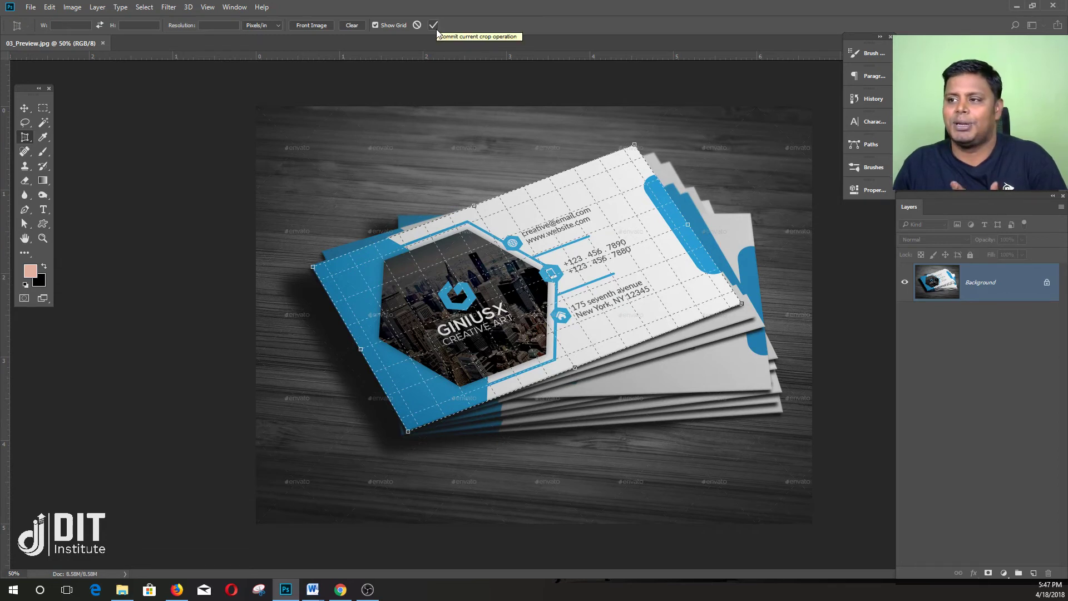
left_click(434, 25)
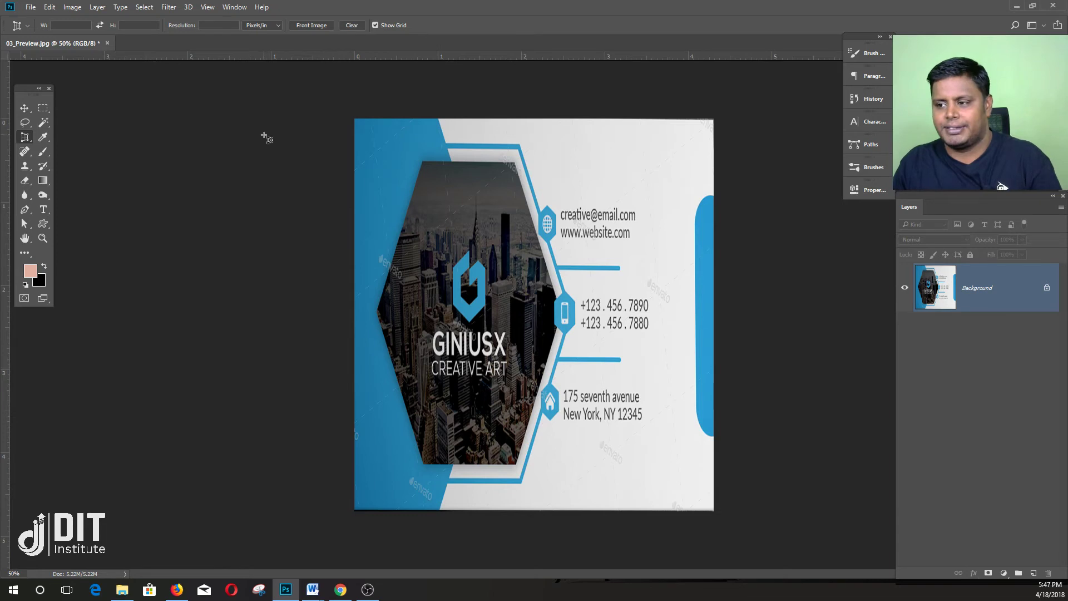
key("ctrl+z")
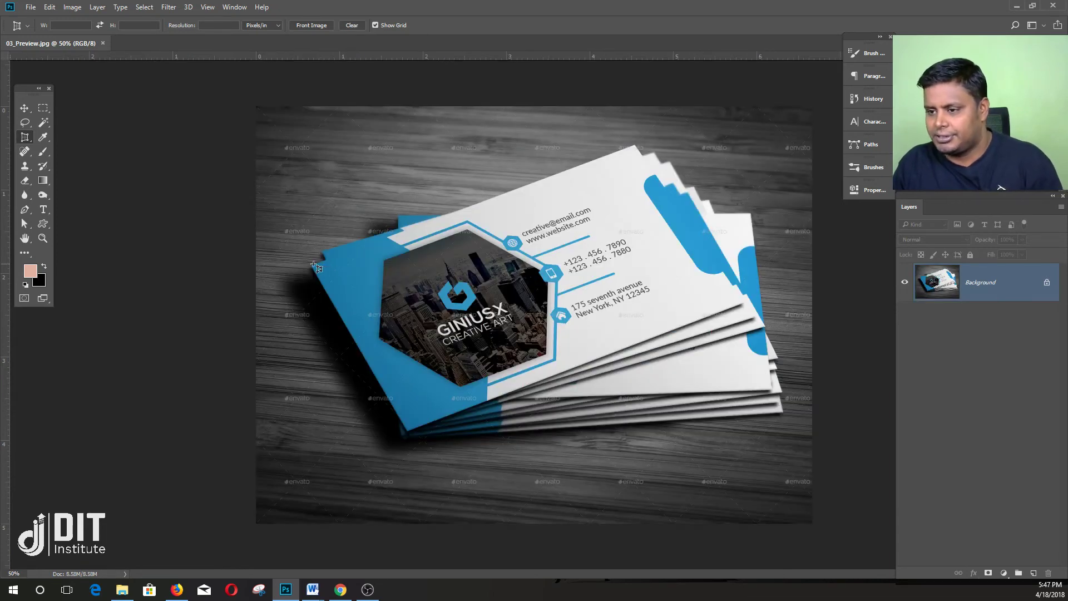
Step: Recrop the card's four corners with an adjusted bottom corner, commit, and float the document window
left_click(312, 268)
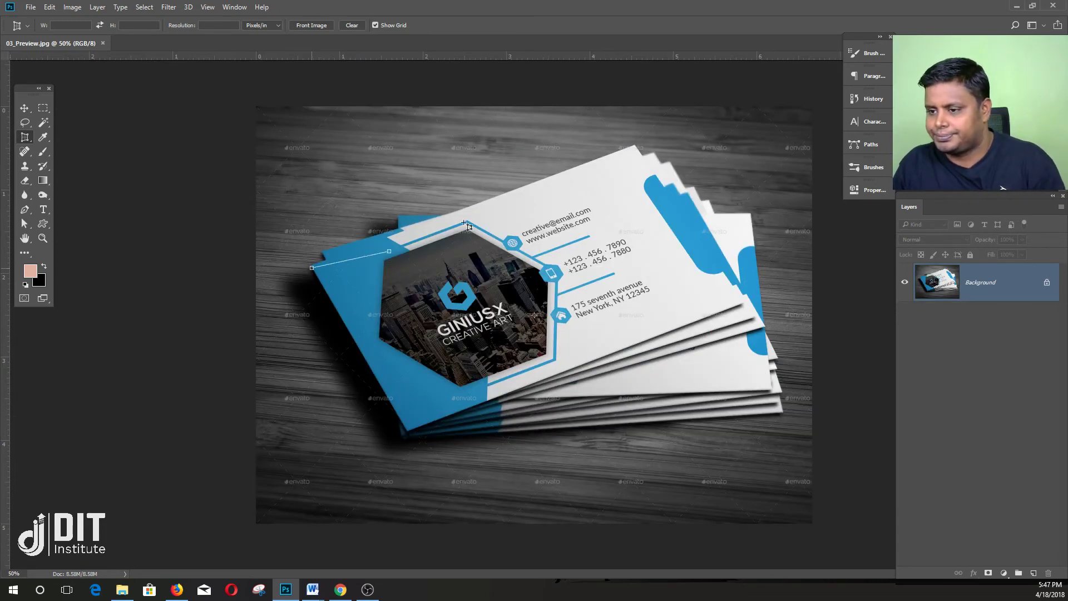
left_click(635, 145)
left_click(741, 303)
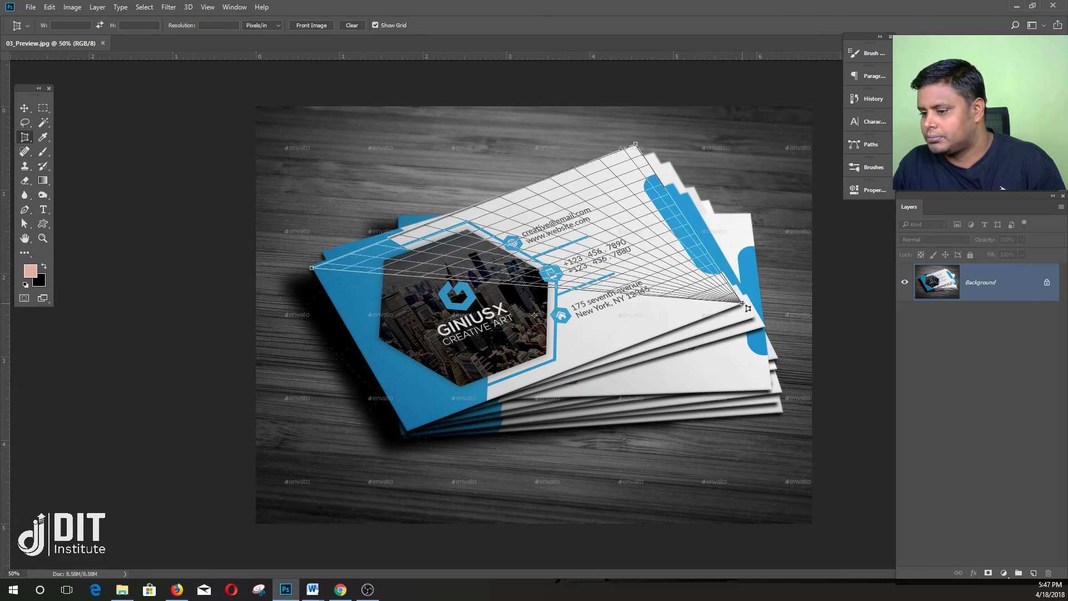
left_click(364, 426)
left_click_drag(364, 426, 406, 435)
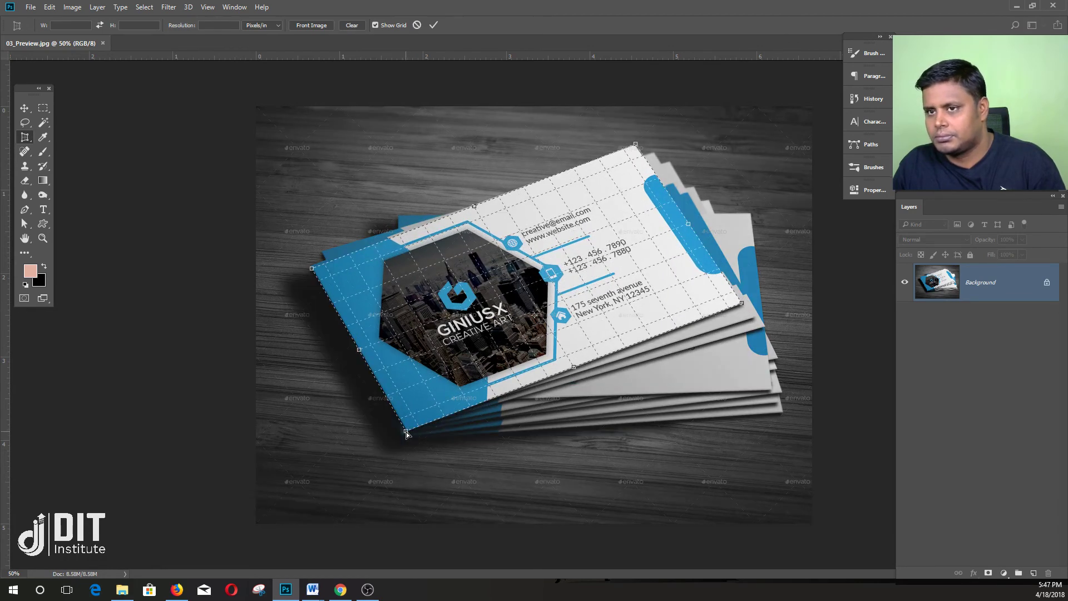
left_click(434, 25)
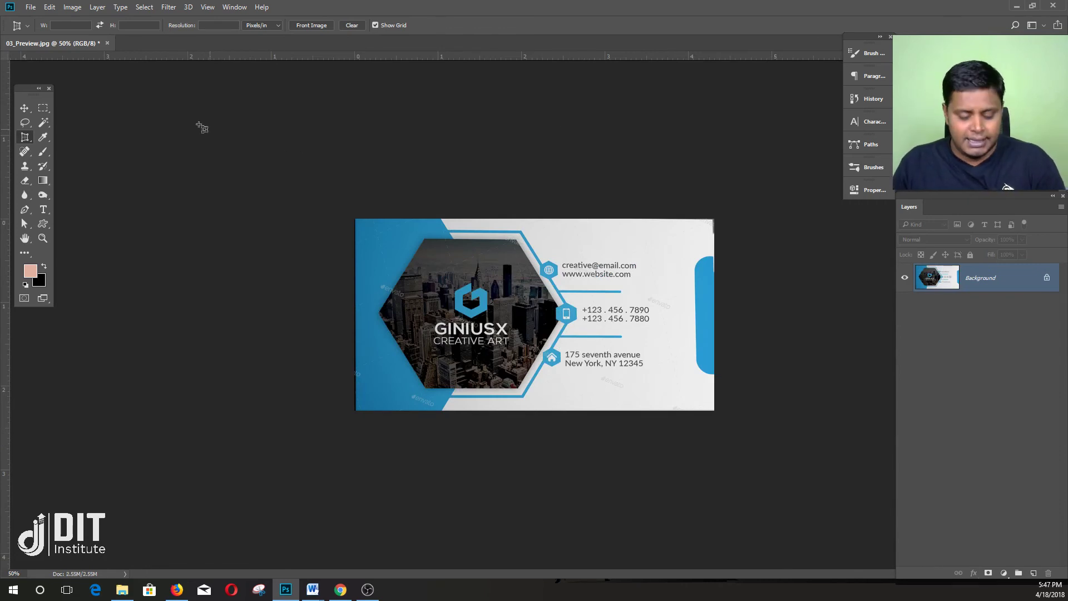
left_click_drag(78, 44, 115, 157)
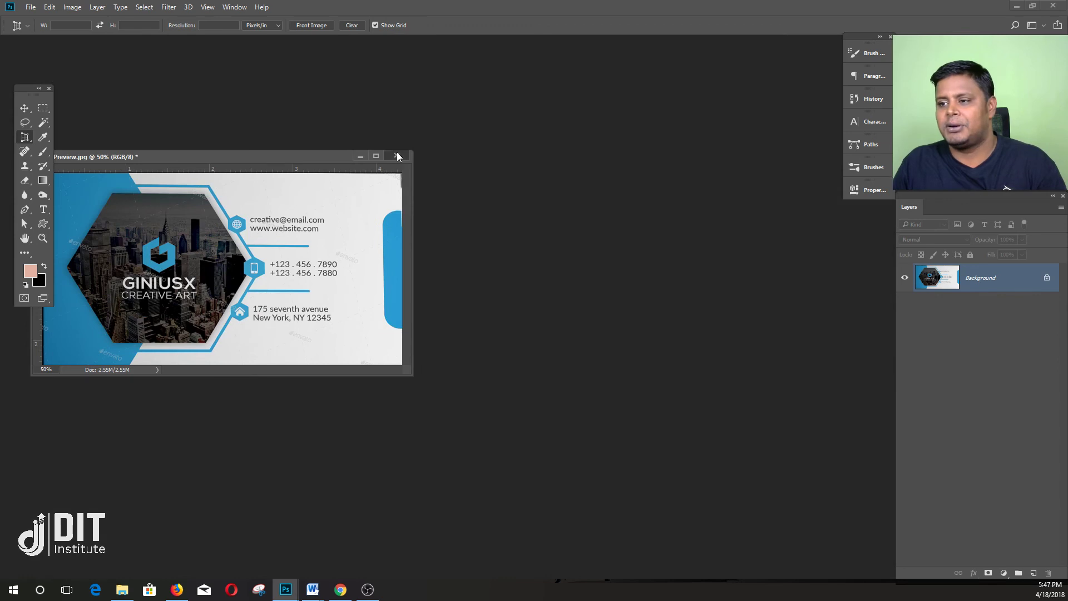
Step: Close the business card document and open Samsung-Galaxy-S5-PSD-MockUp-full.jpg
left_click(395, 155)
left_click(515, 221)
double_click(379, 185)
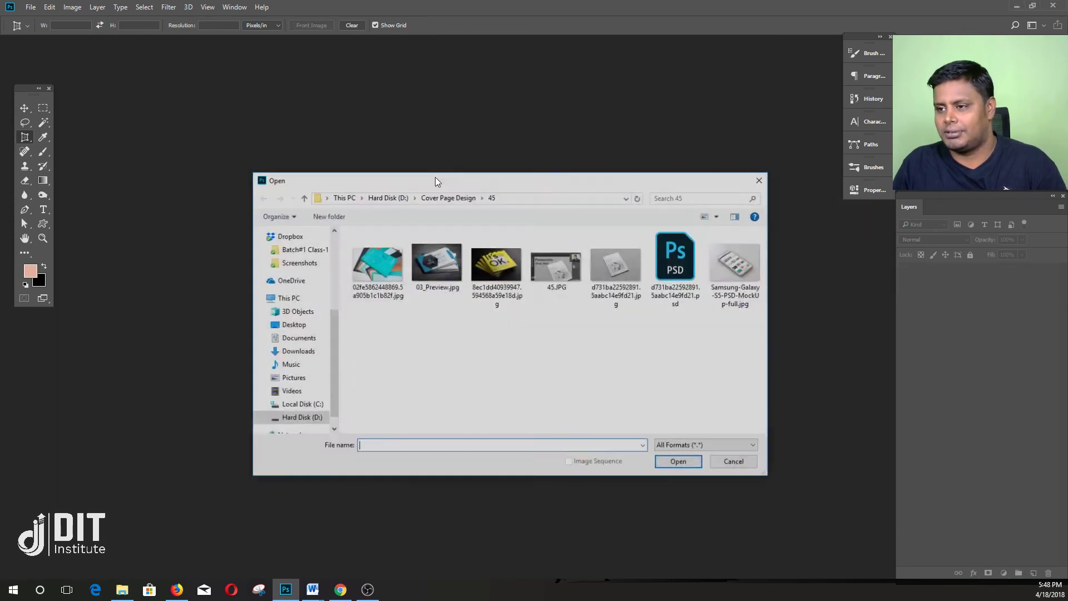
double_click(718, 277)
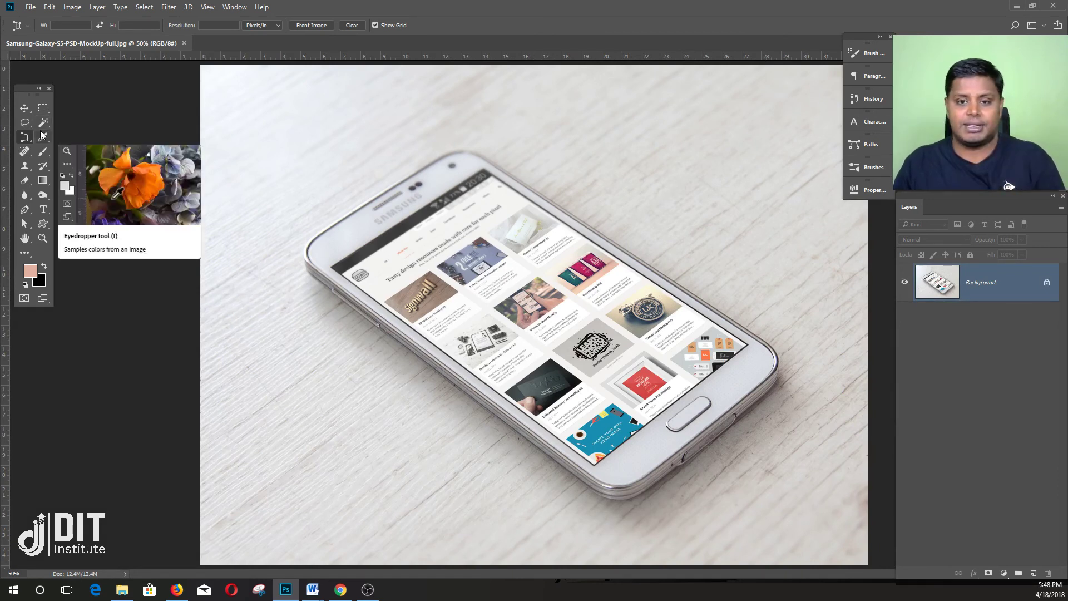
Step: Perspective-crop the phone's tilted screen from its four corners into a flat, upright image
left_click(332, 266)
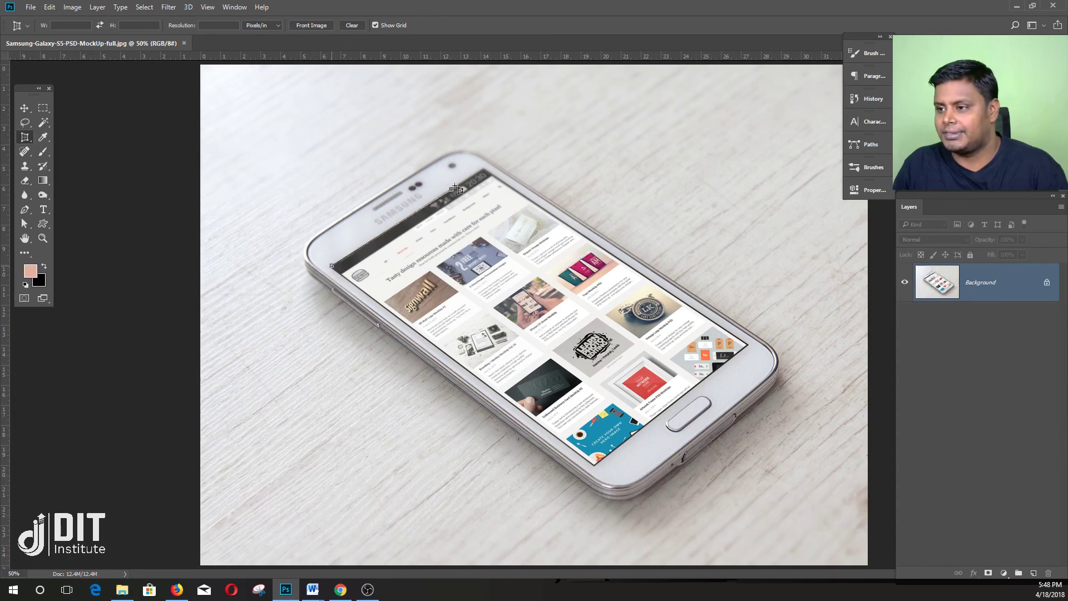
left_click(483, 167)
left_click(868, 336)
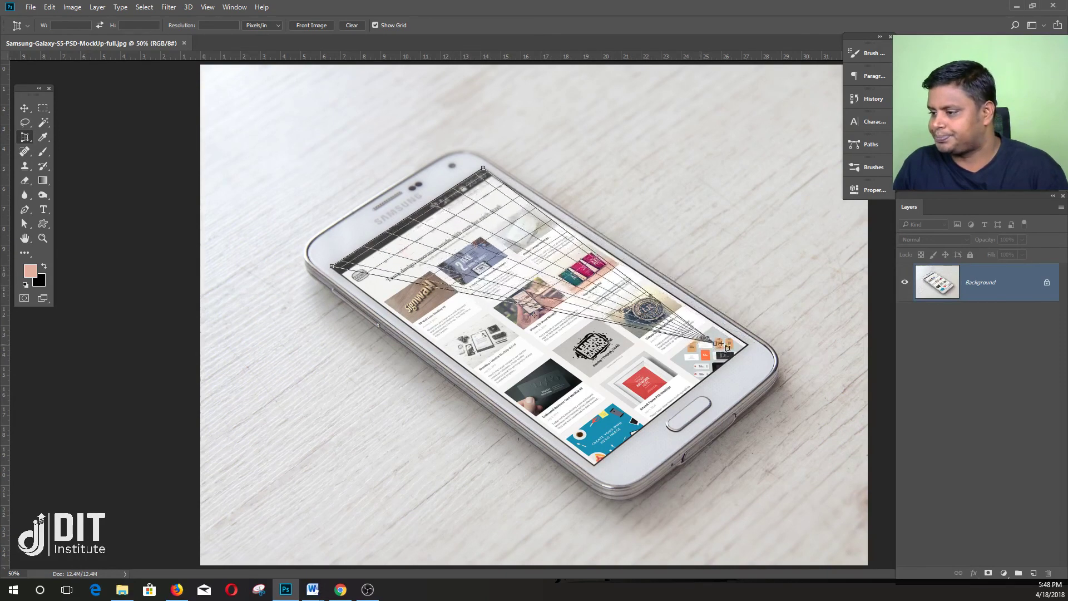
left_click(747, 344)
left_click(591, 466)
left_click_drag(597, 472, 595, 469)
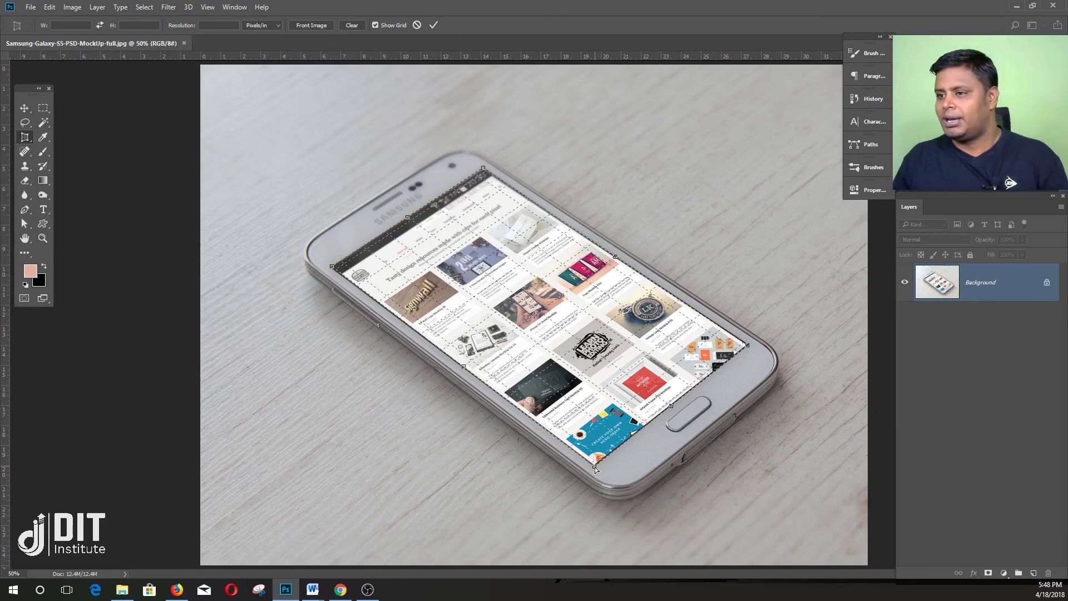
left_click(434, 23)
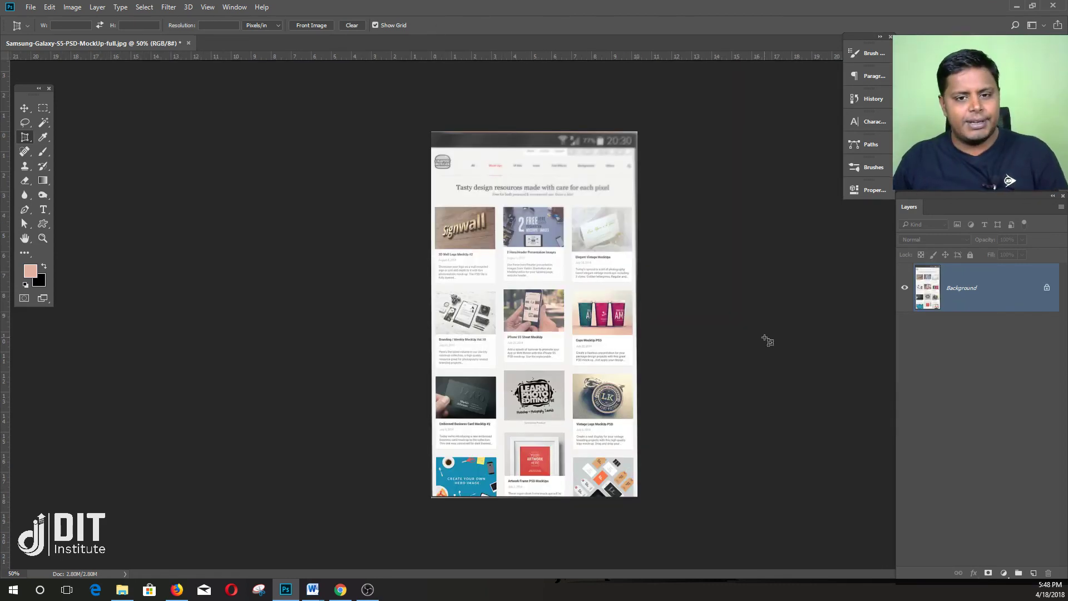
right_click(26, 140)
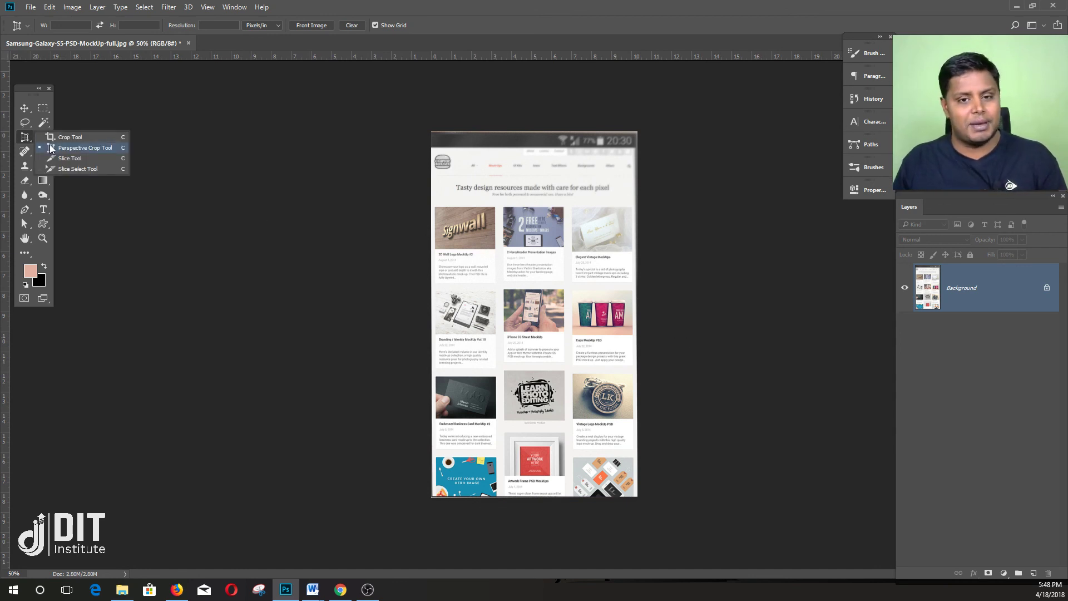